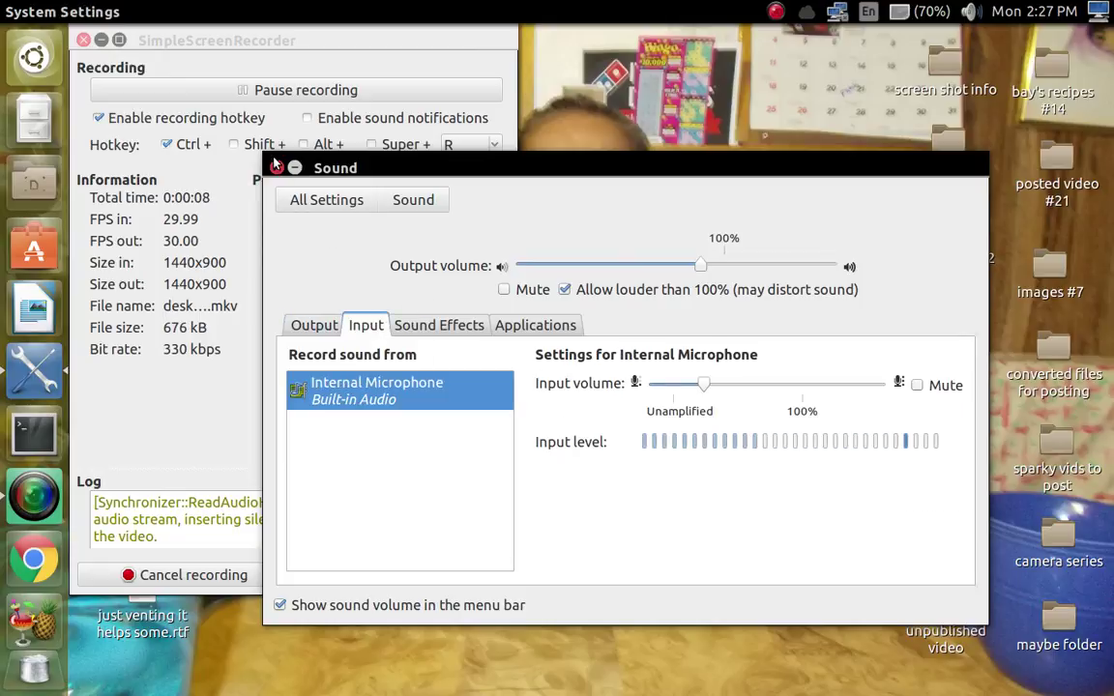
Close the sound settings window and launch LibreOffice Writer from the launcher
click(277, 168)
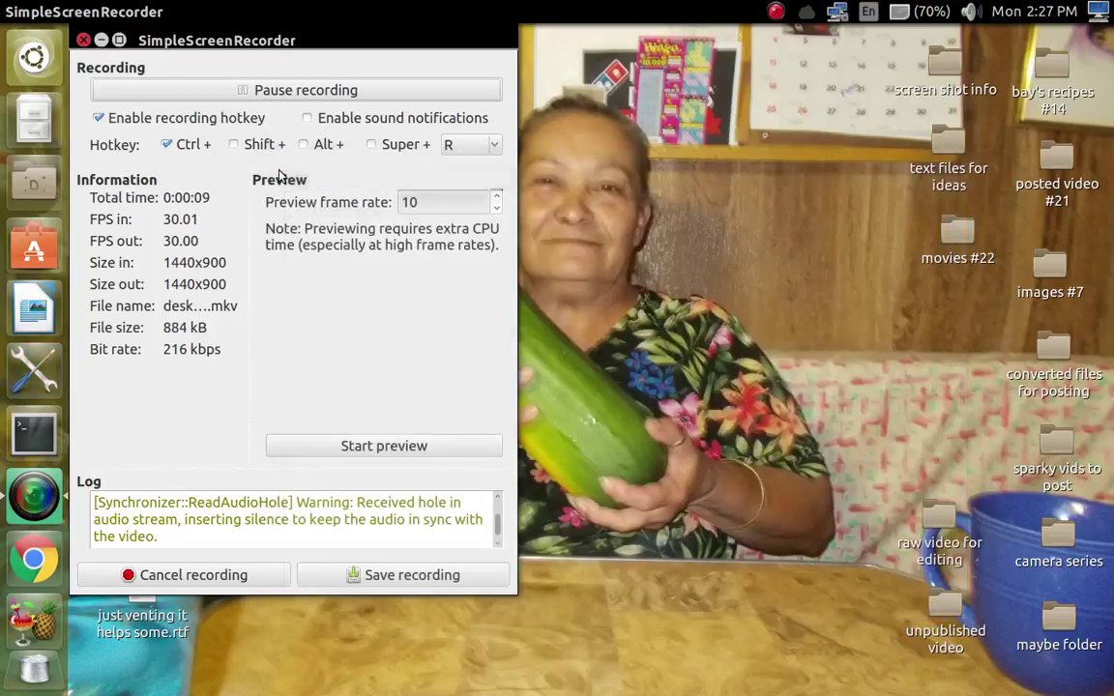
click(32, 304)
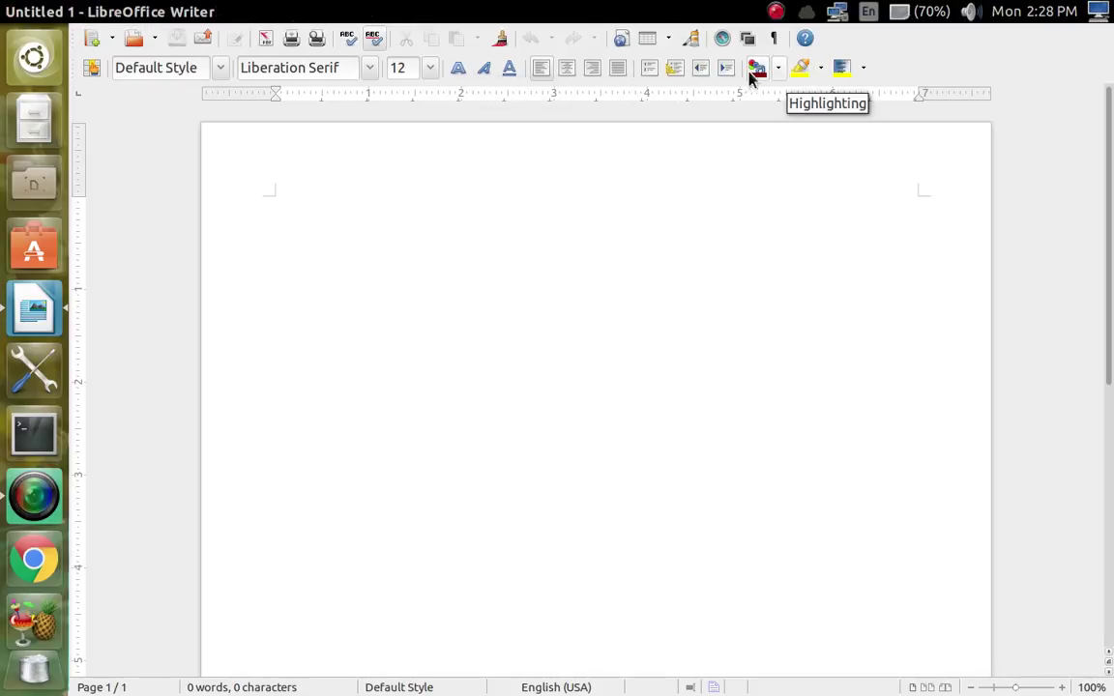
Browse the Template Manager from the New dropdown, then close it without picking a template
click(112, 39)
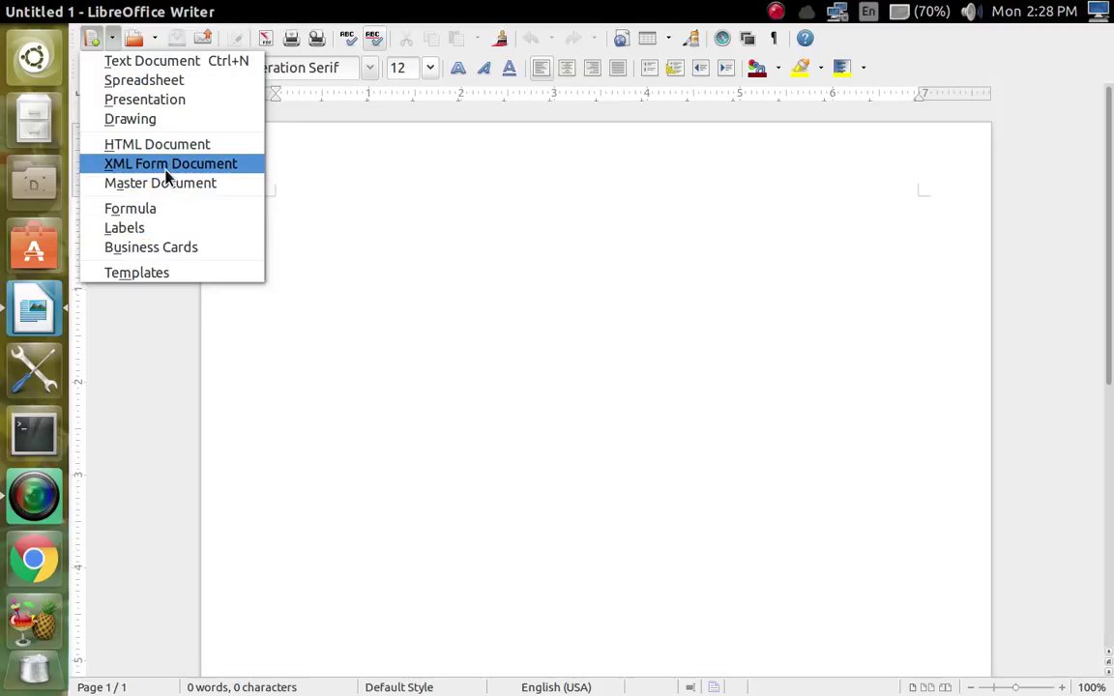
click(148, 273)
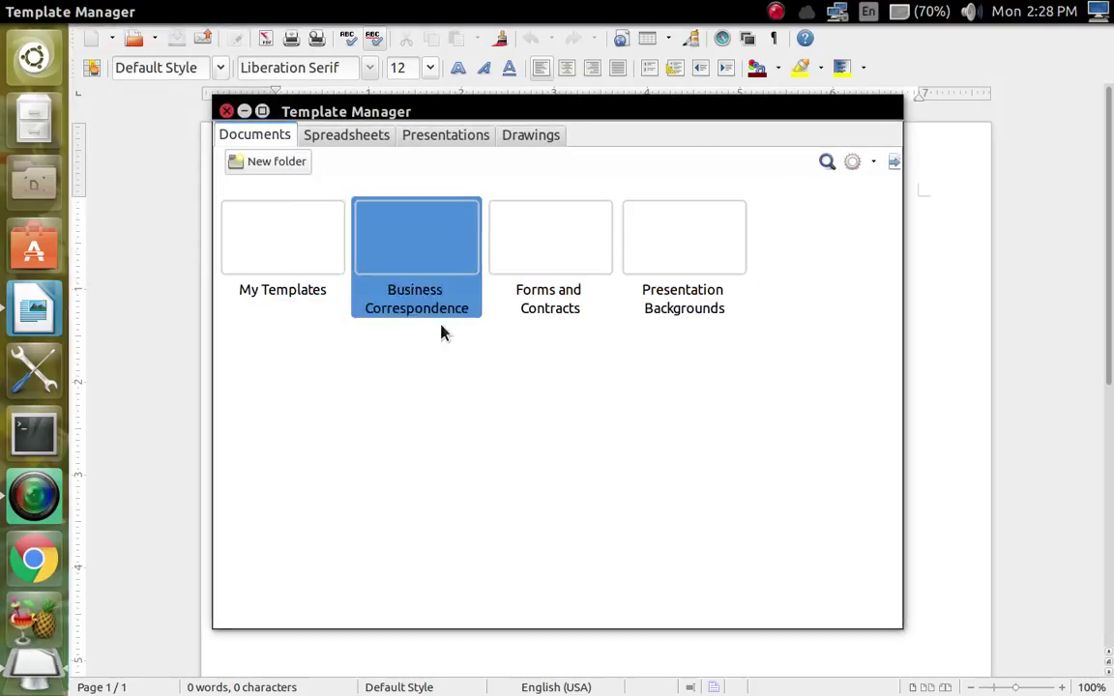
click(227, 111)
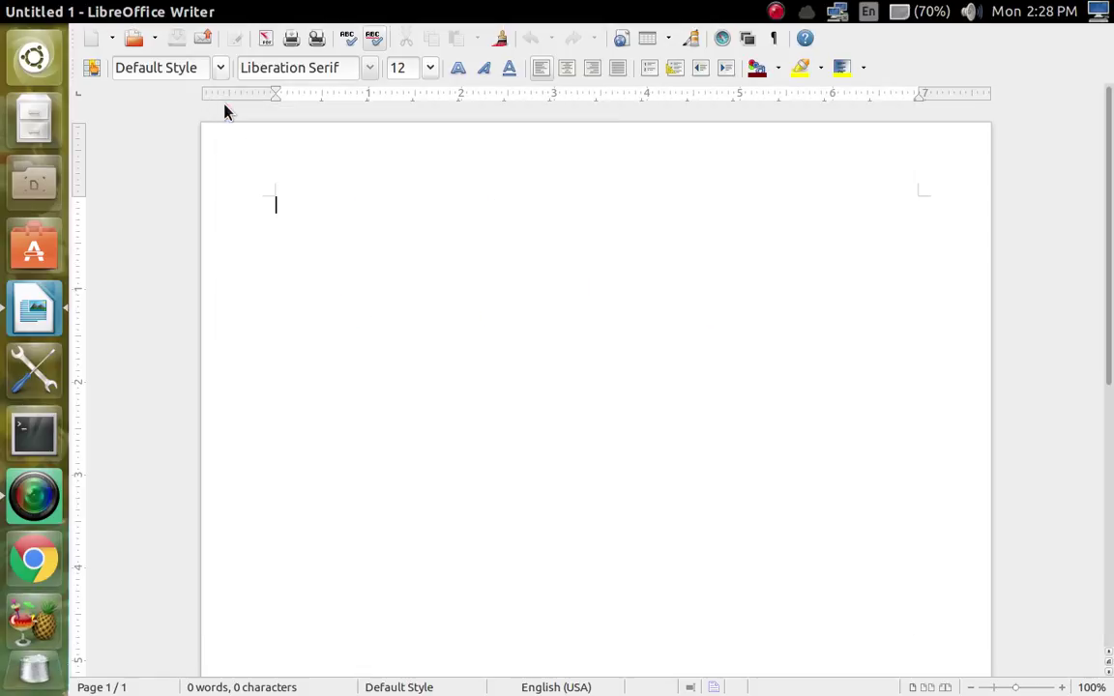
click(133, 41)
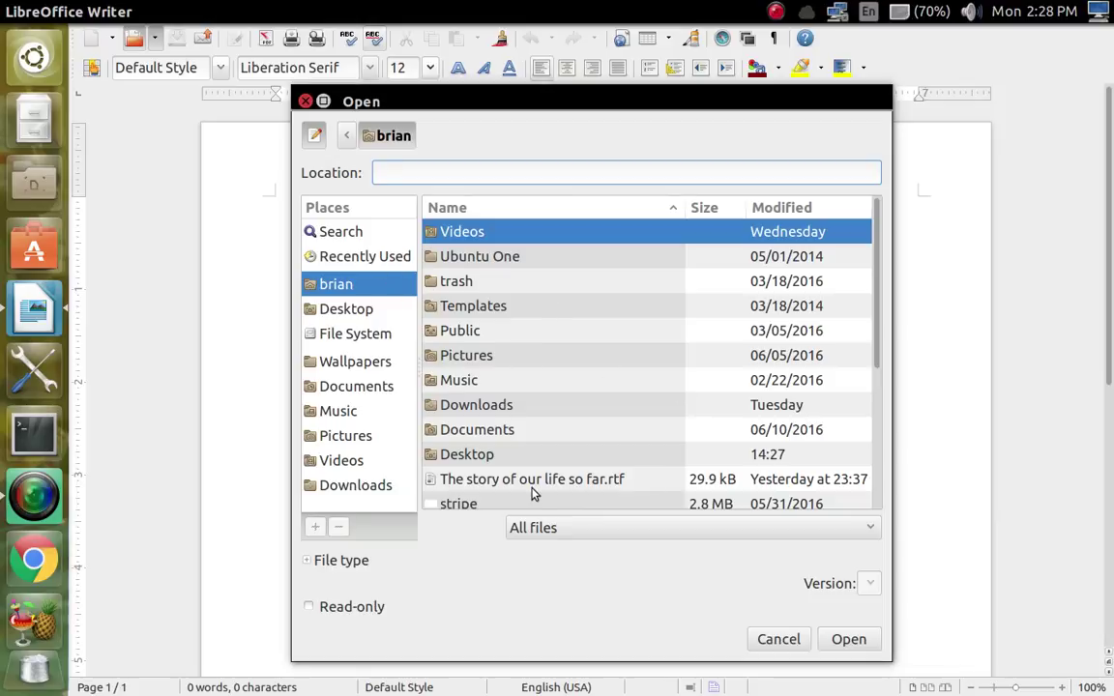
scroll(544, 474, down, 5)
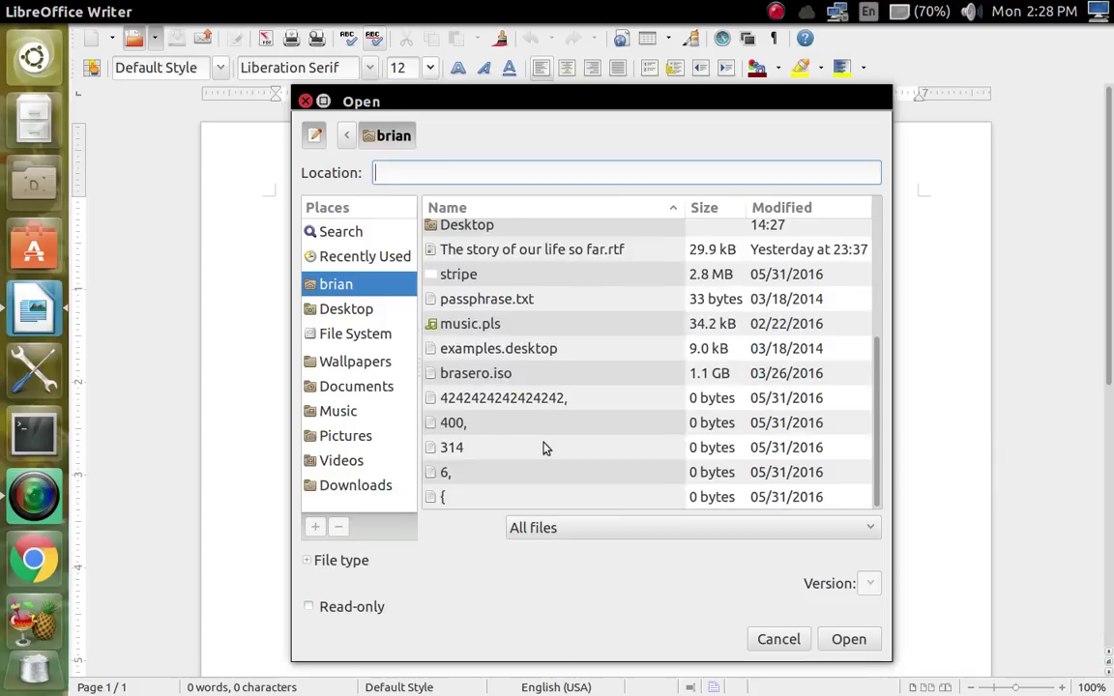
scroll(544, 447, up, 5)
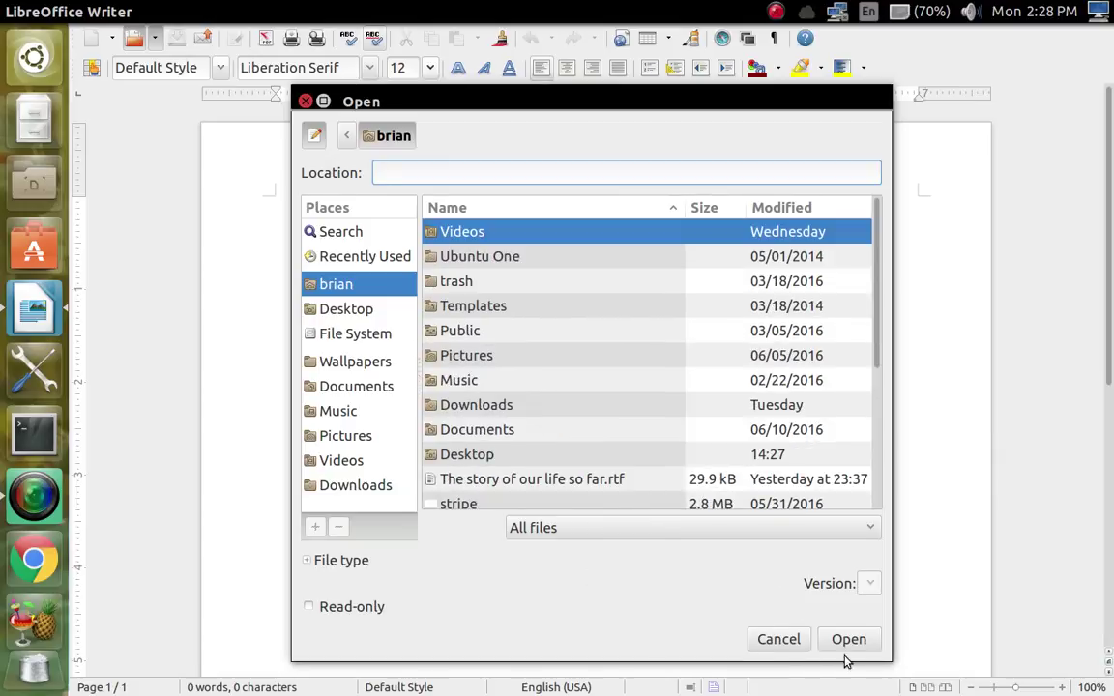
click(863, 528)
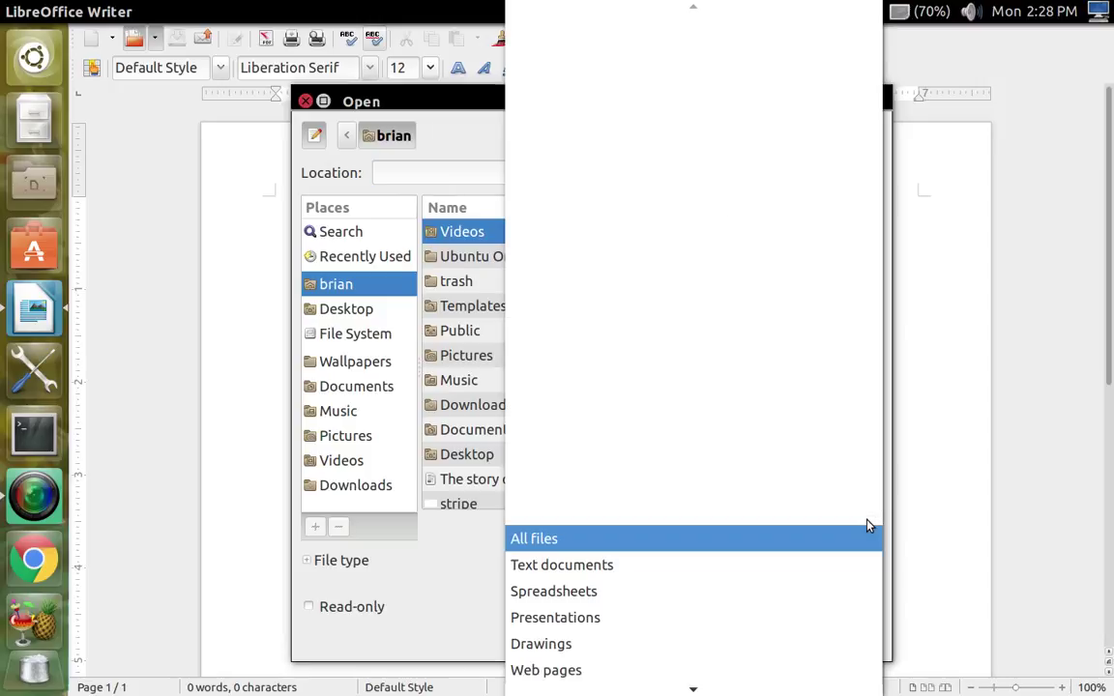
scroll(666, 536, down, 5)
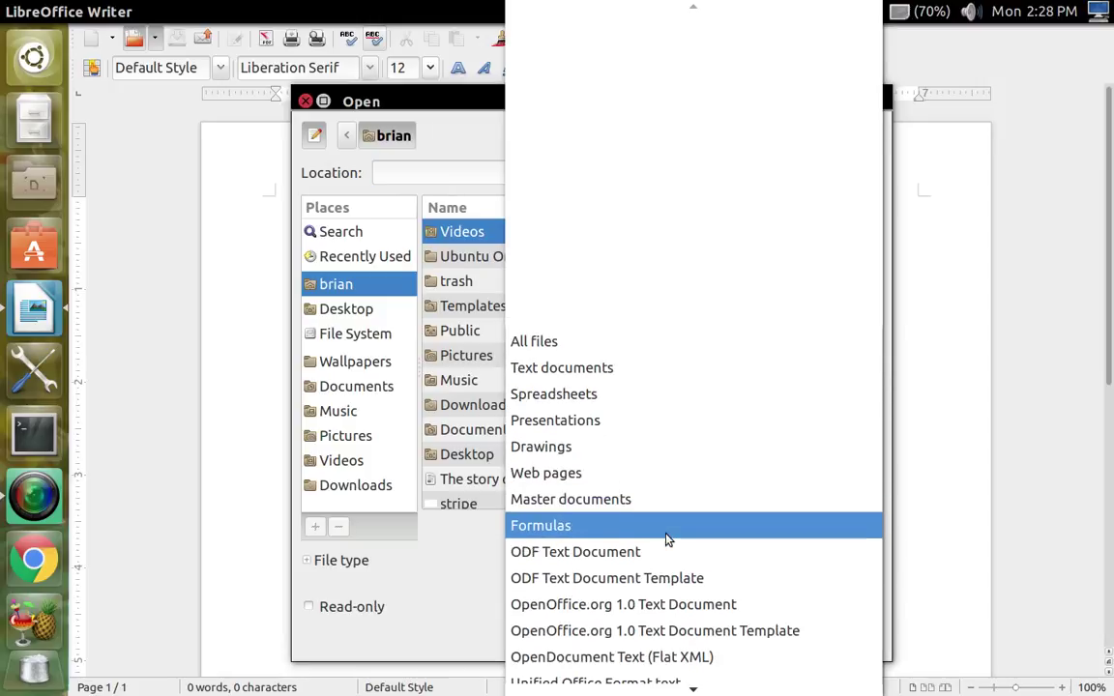
scroll(666, 538, down, 6)
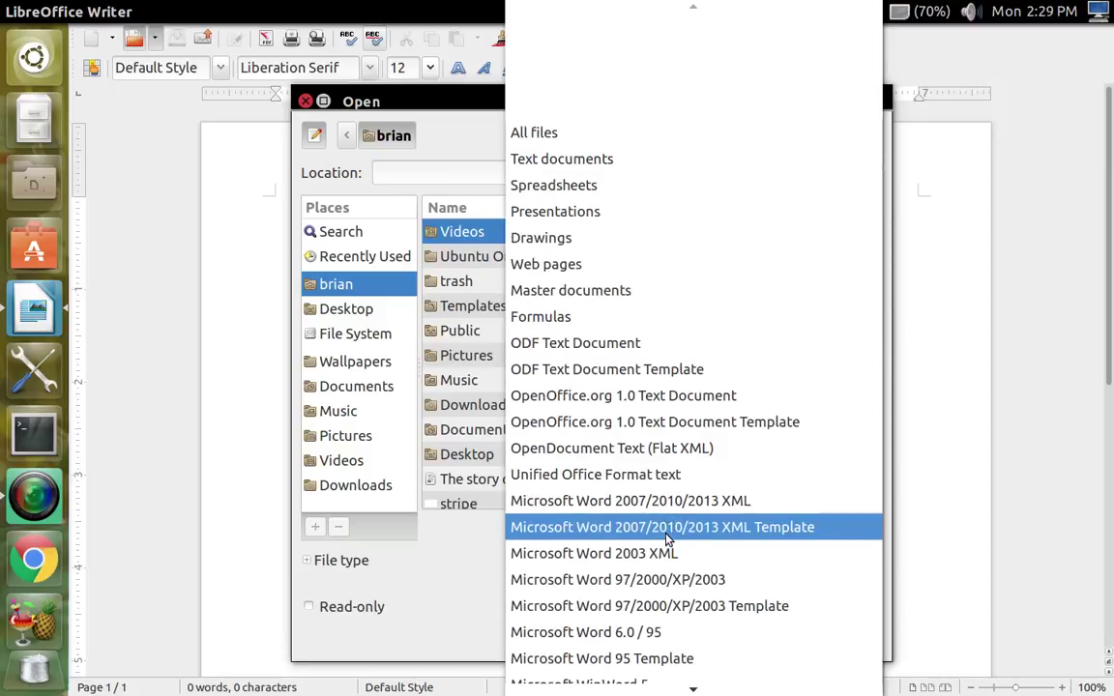
scroll(666, 539, down, 1)
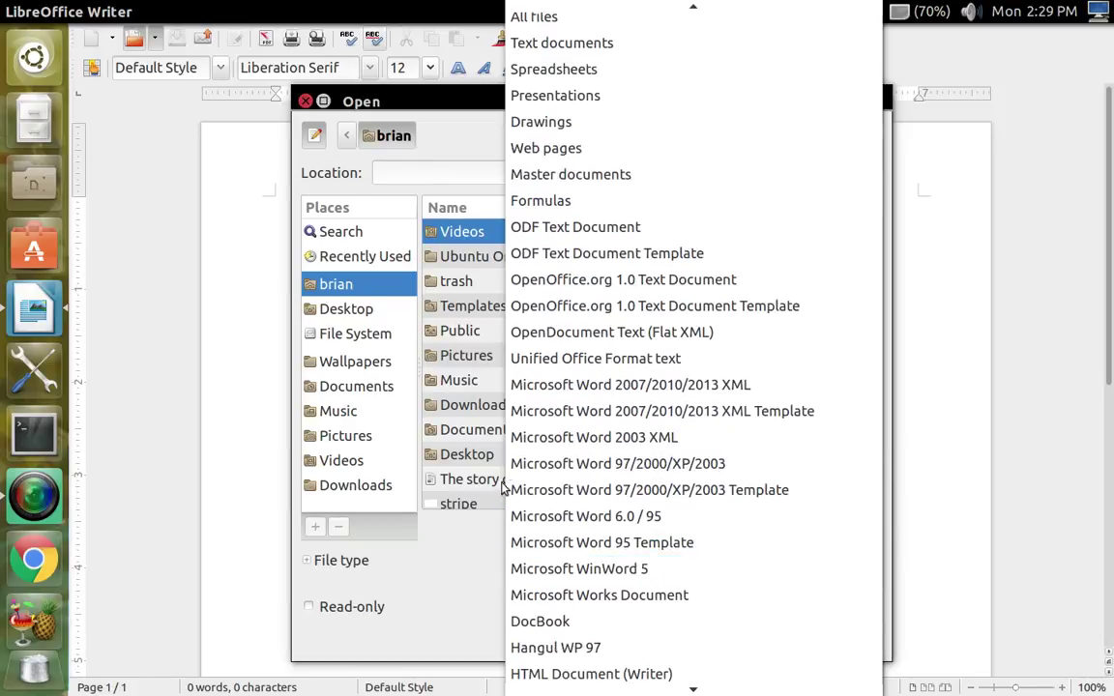
scroll(556, 501, down, 2)
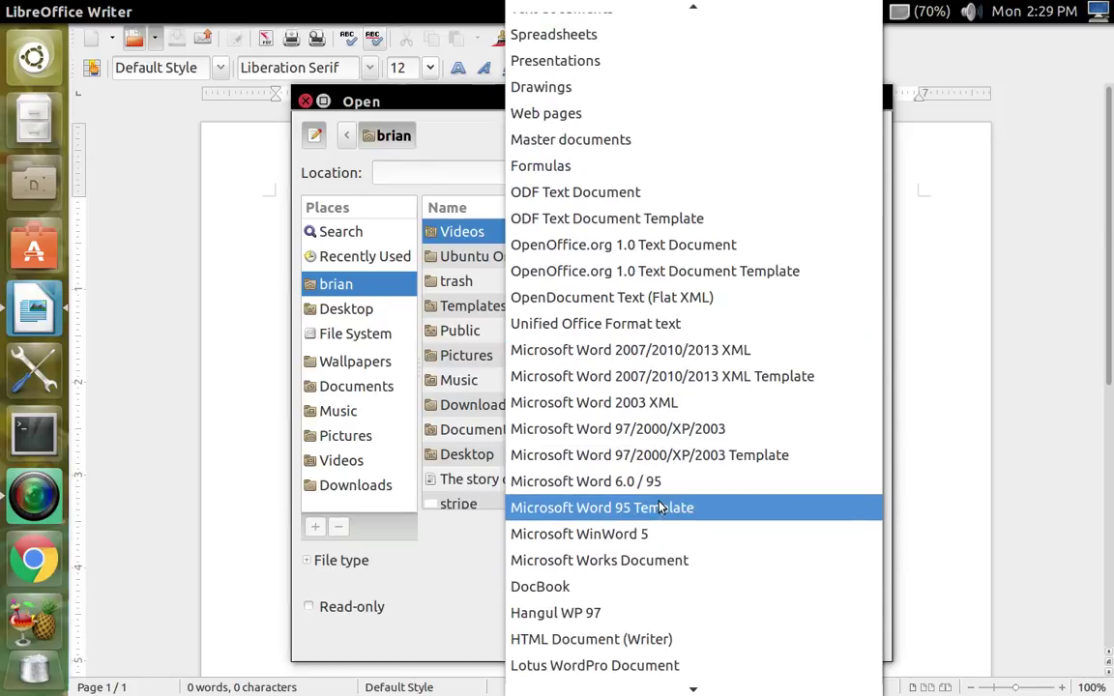
scroll(568, 611, down, 1)
scroll(572, 600, down, 1)
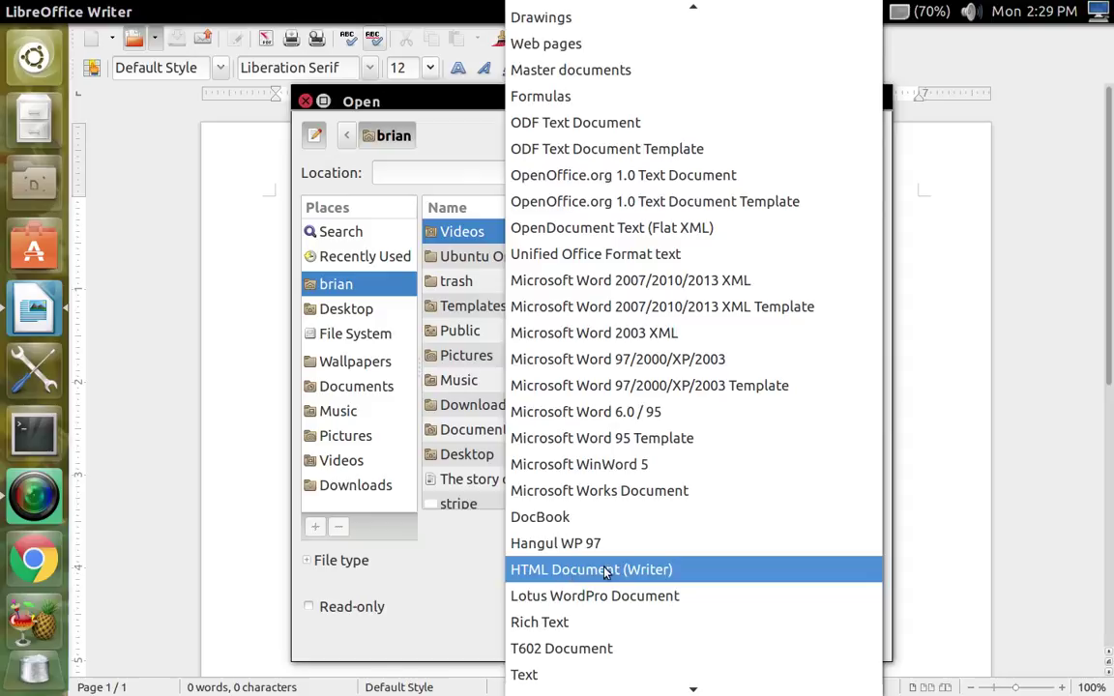
scroll(574, 566, down, 1)
scroll(580, 618, down, 1)
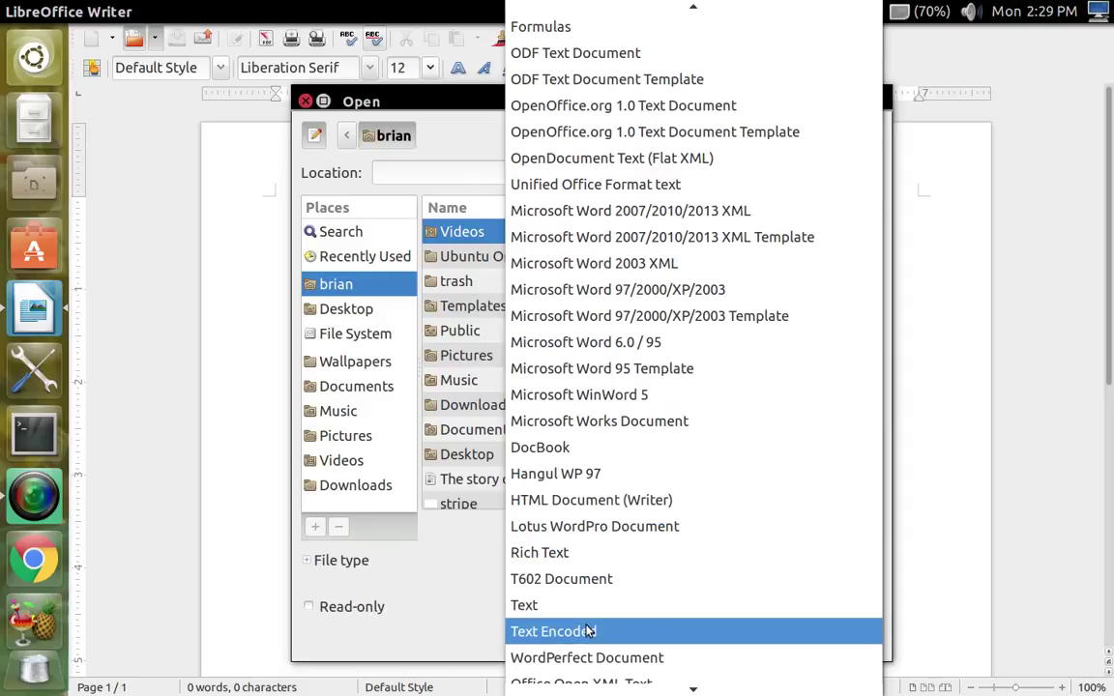
scroll(553, 640, down, 2)
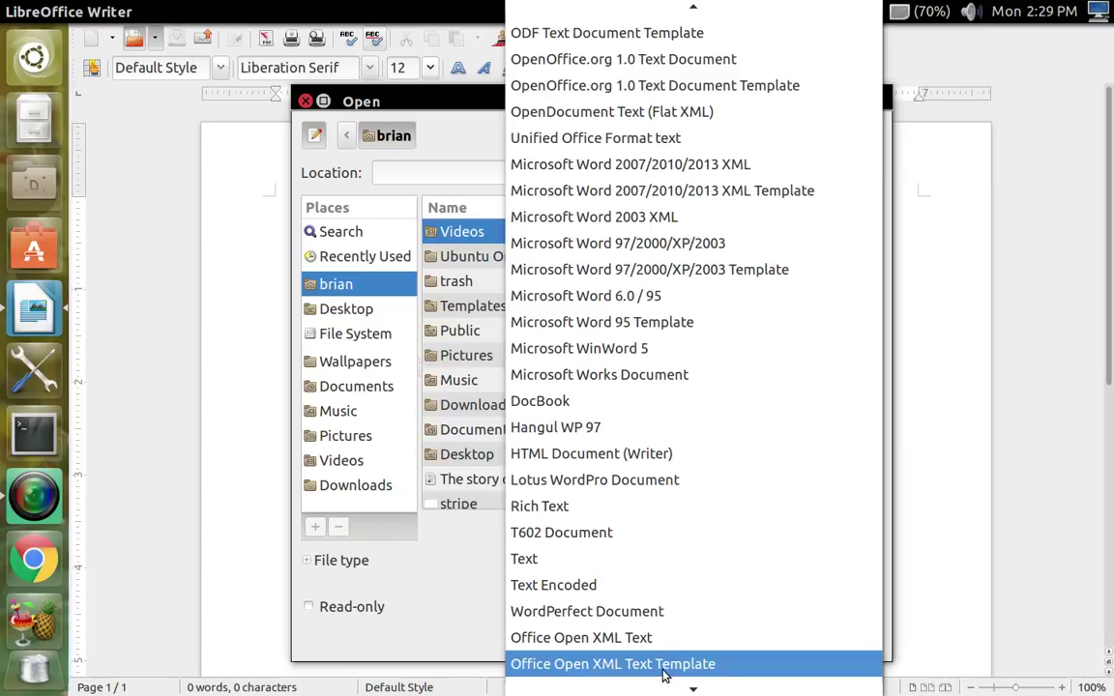
scroll(664, 675, down, 3)
scroll(626, 625, down, 1)
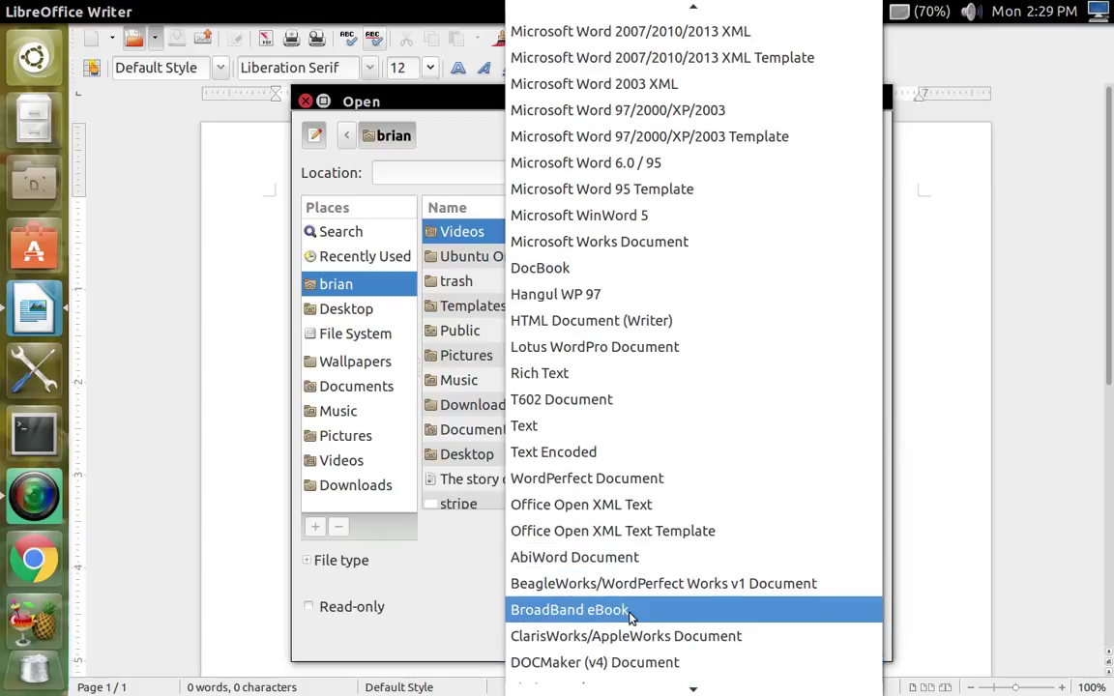
scroll(629, 617, down, 2)
scroll(629, 617, down, 9)
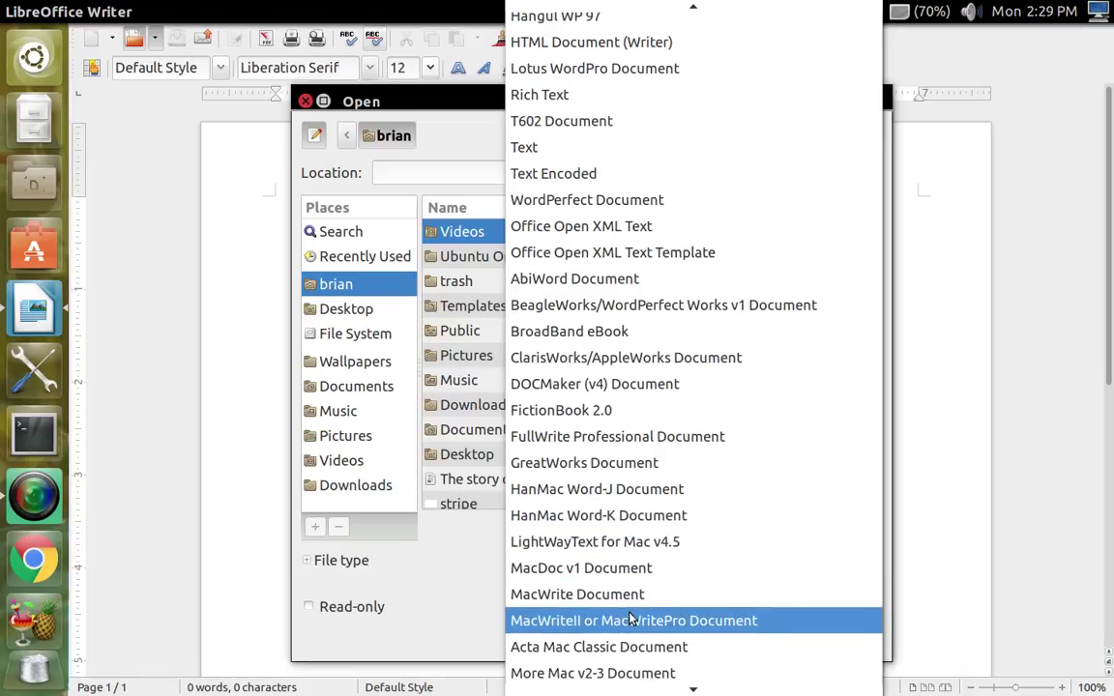
scroll(629, 619, down, 2)
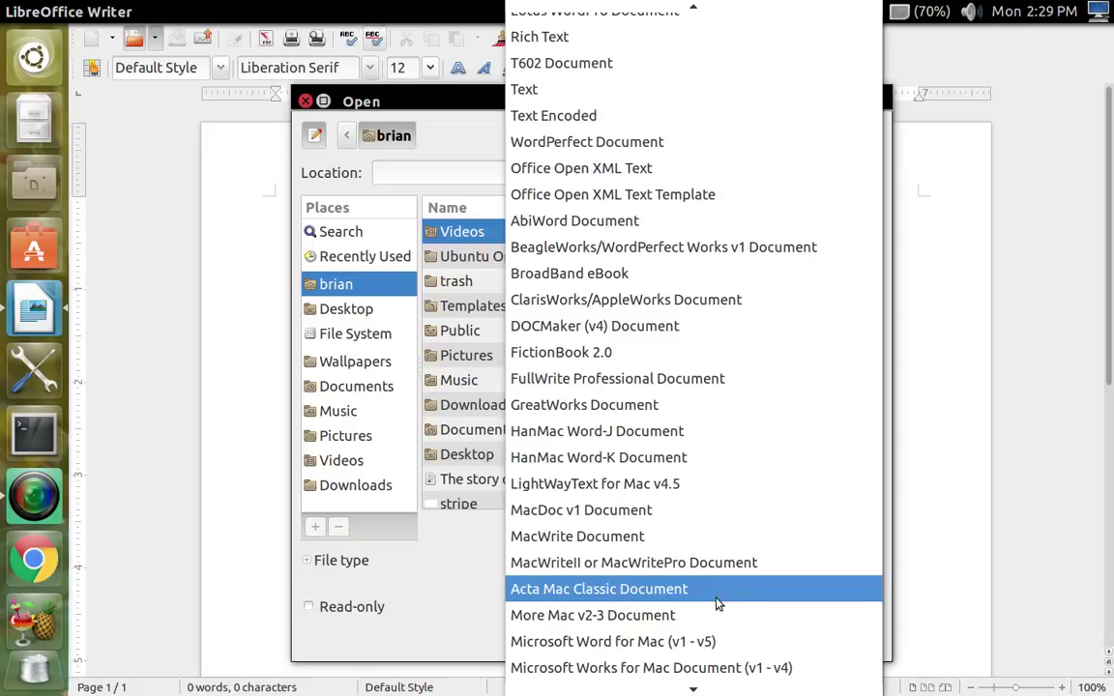
scroll(716, 603, down, 8)
scroll(716, 603, down, 7)
scroll(717, 604, up, 2)
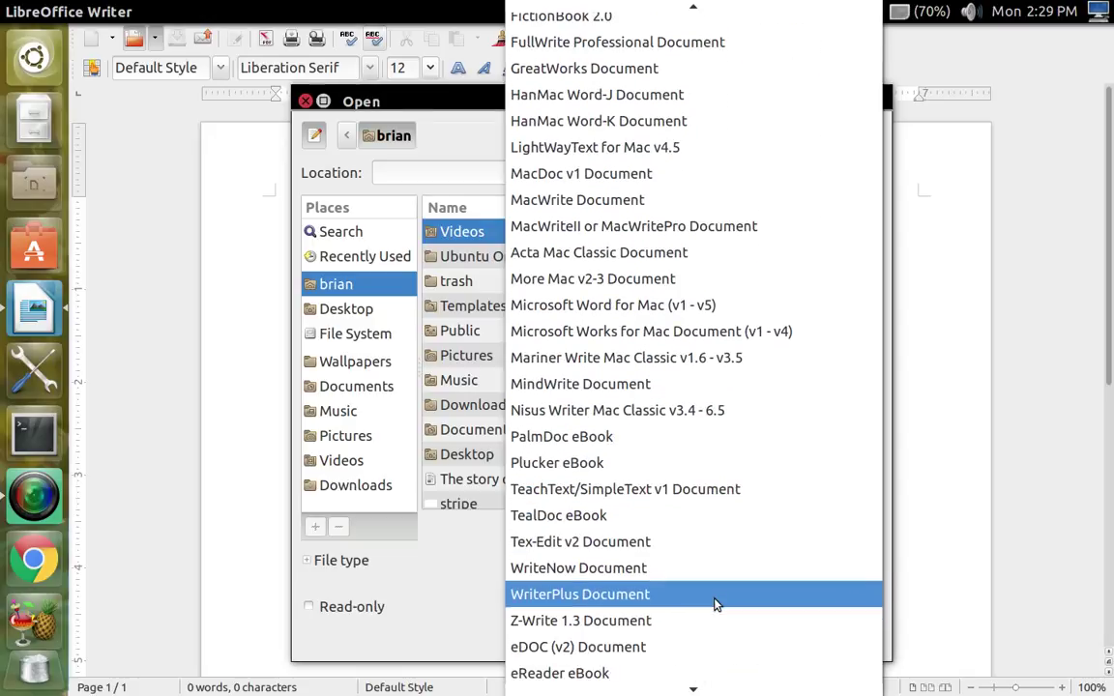
click(212, 347)
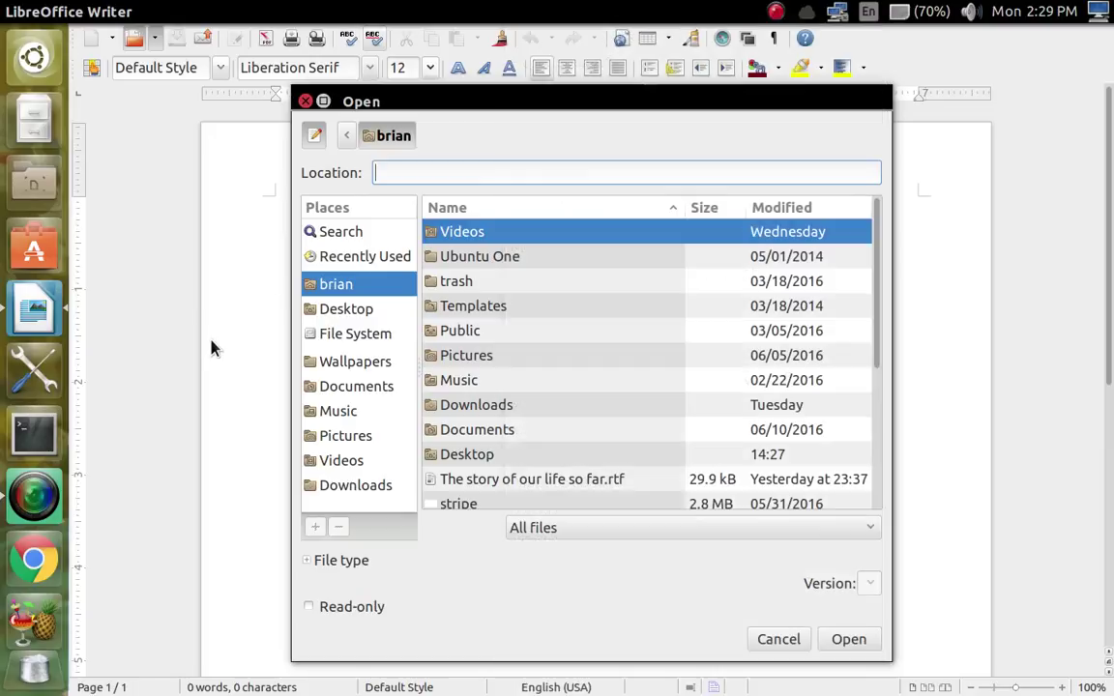
click(304, 102)
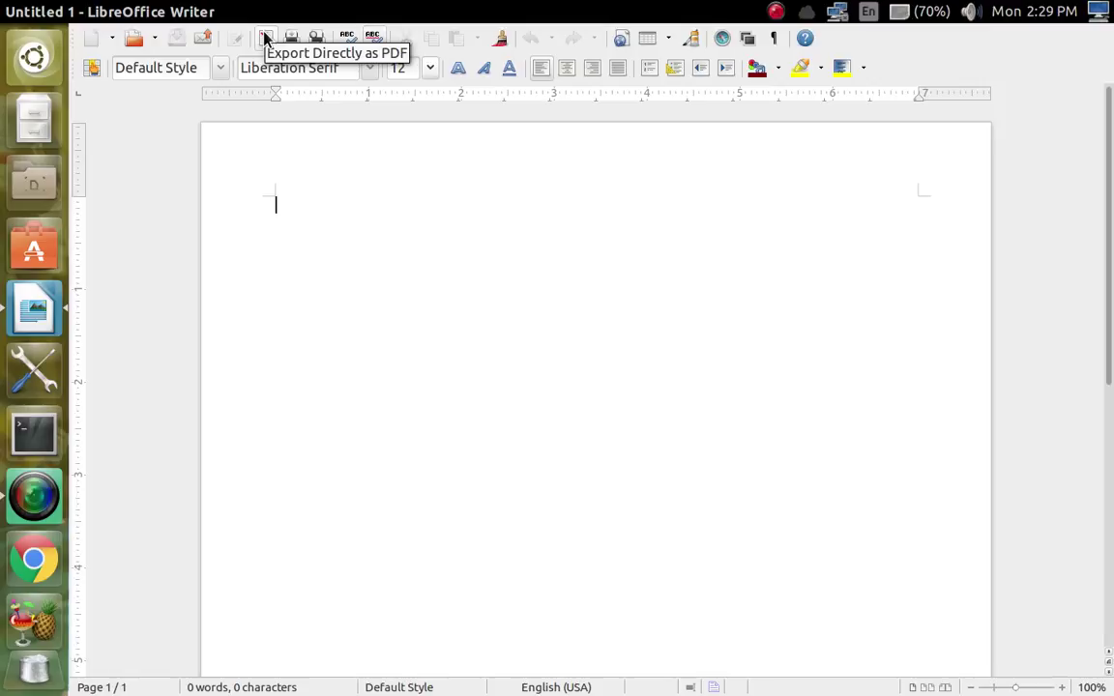
Show the blank page in Page Preview, then close Writer and relaunch it
click(317, 43)
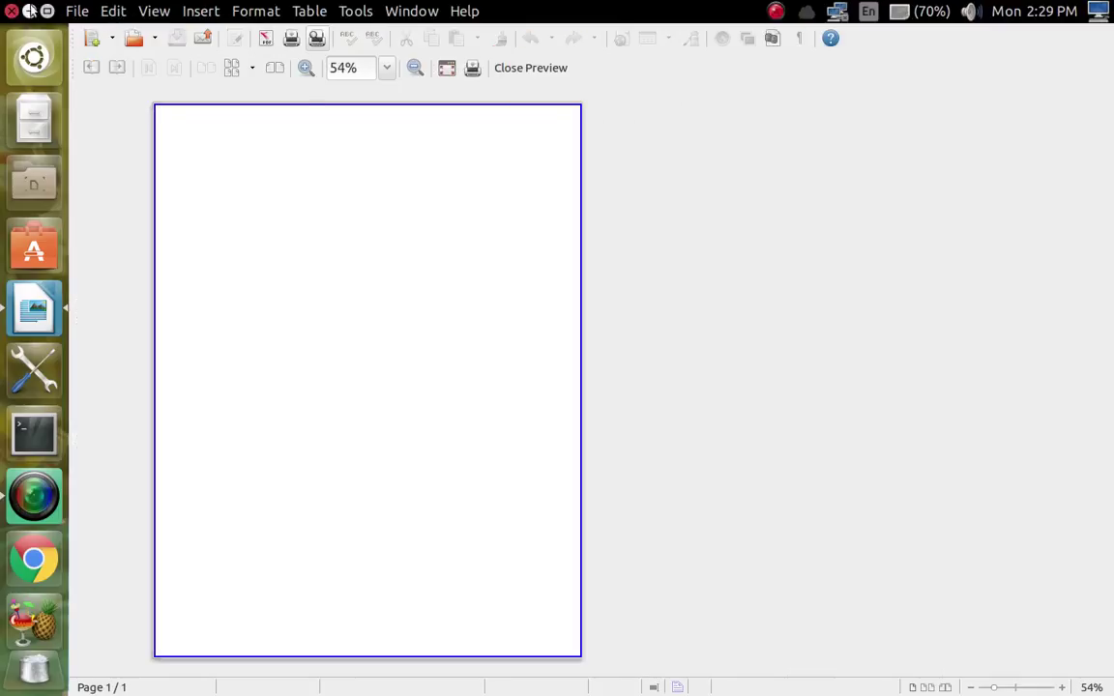
click(11, 11)
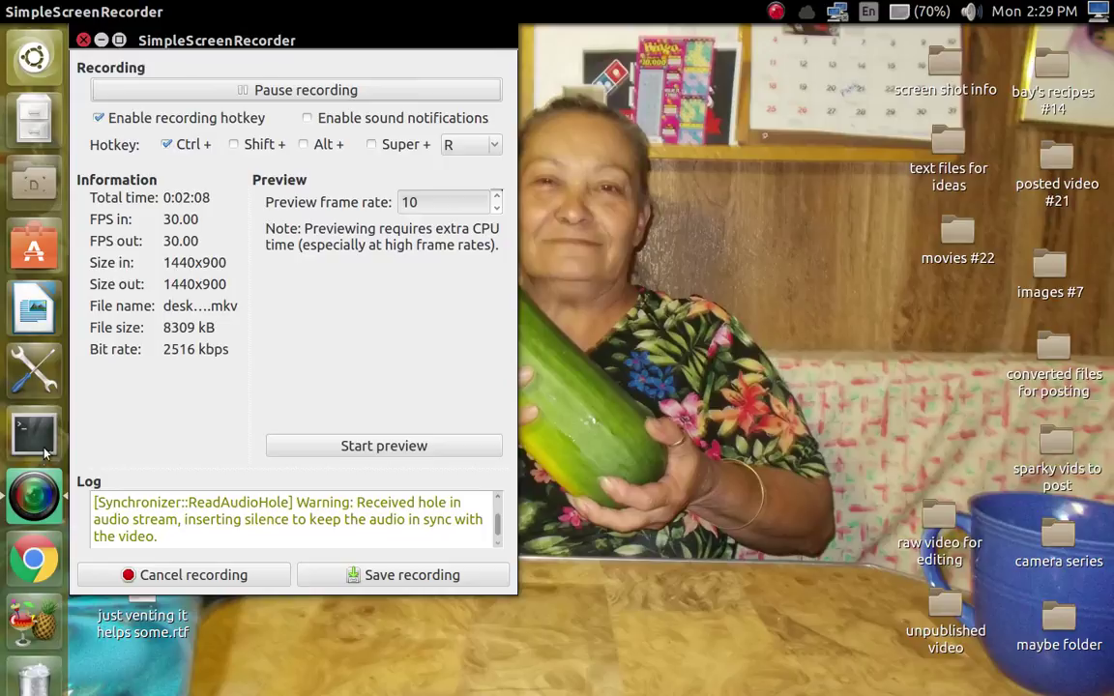
click(38, 324)
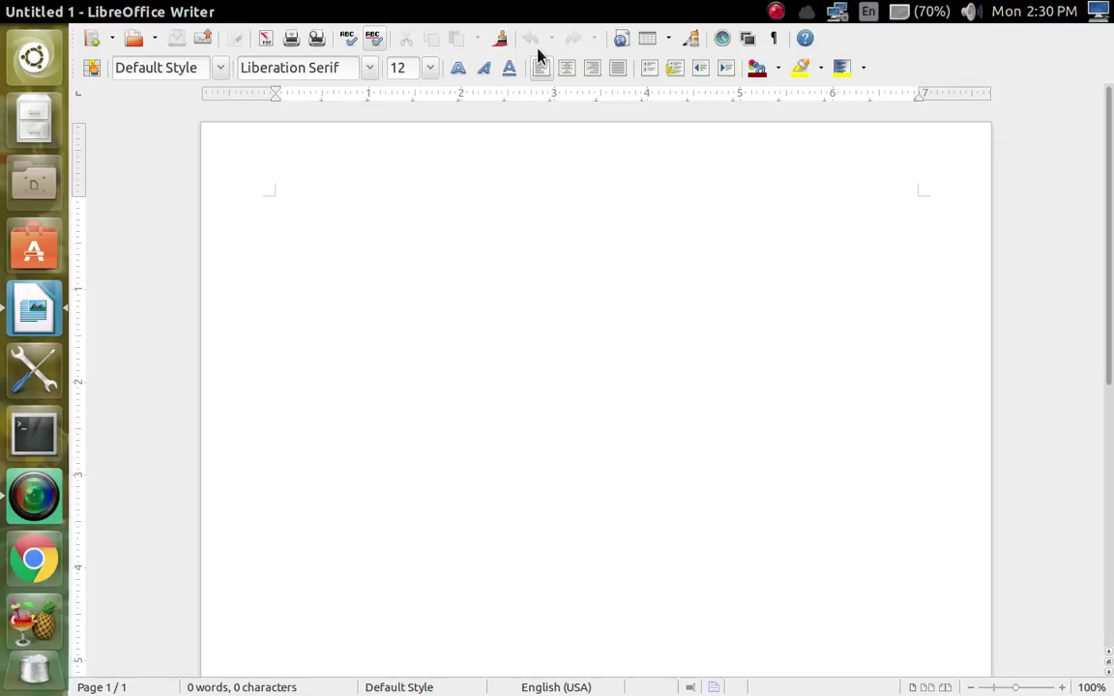
Cancel the Insert Table dialog and dismiss the table size grid, inserting no table
click(648, 41)
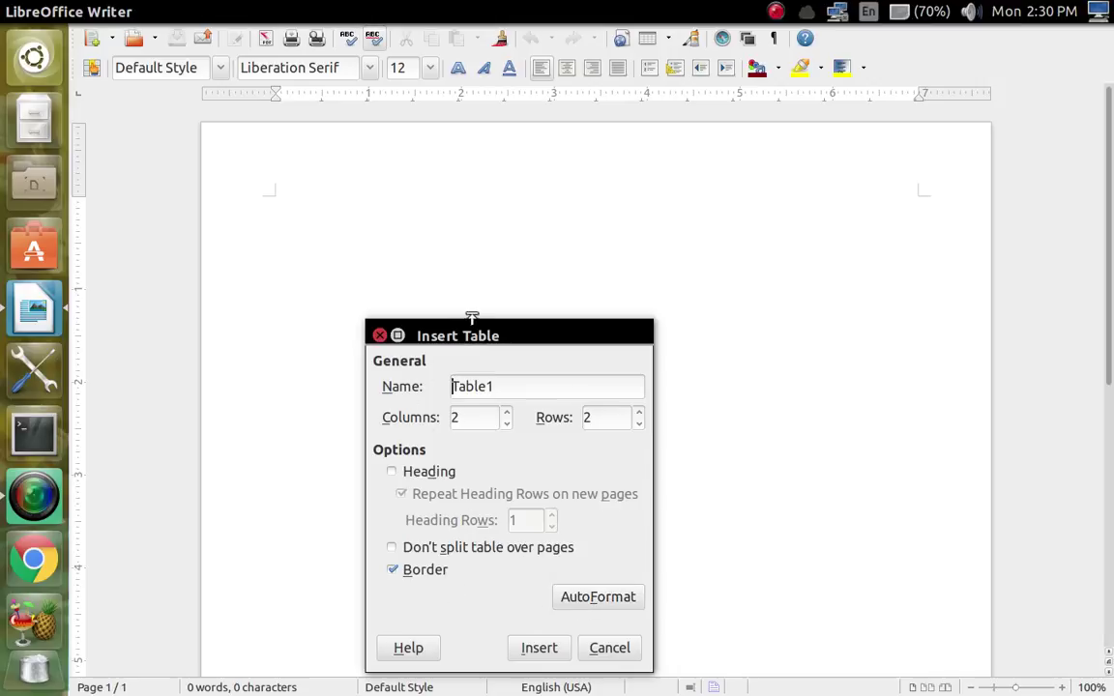
click(379, 335)
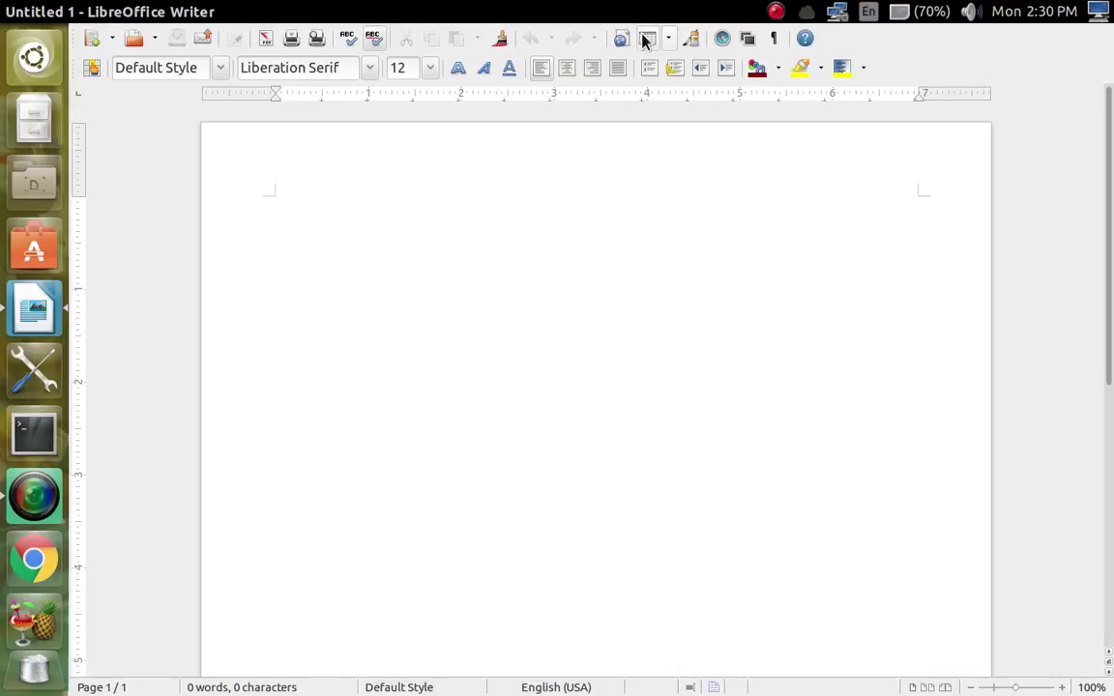
click(667, 40)
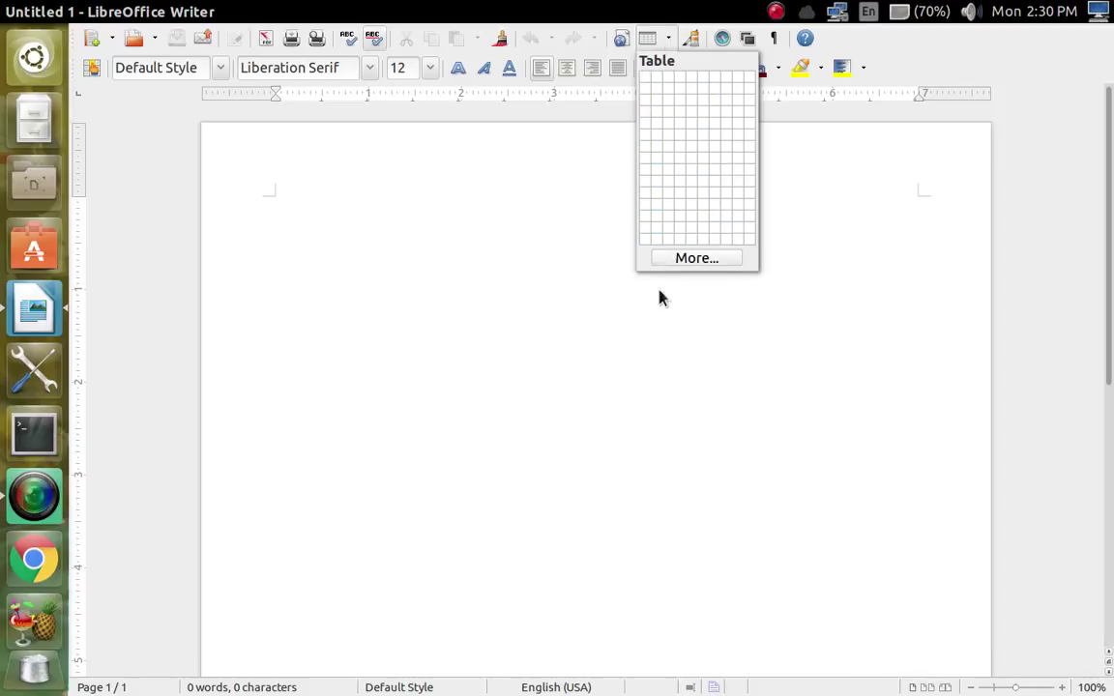
click(624, 343)
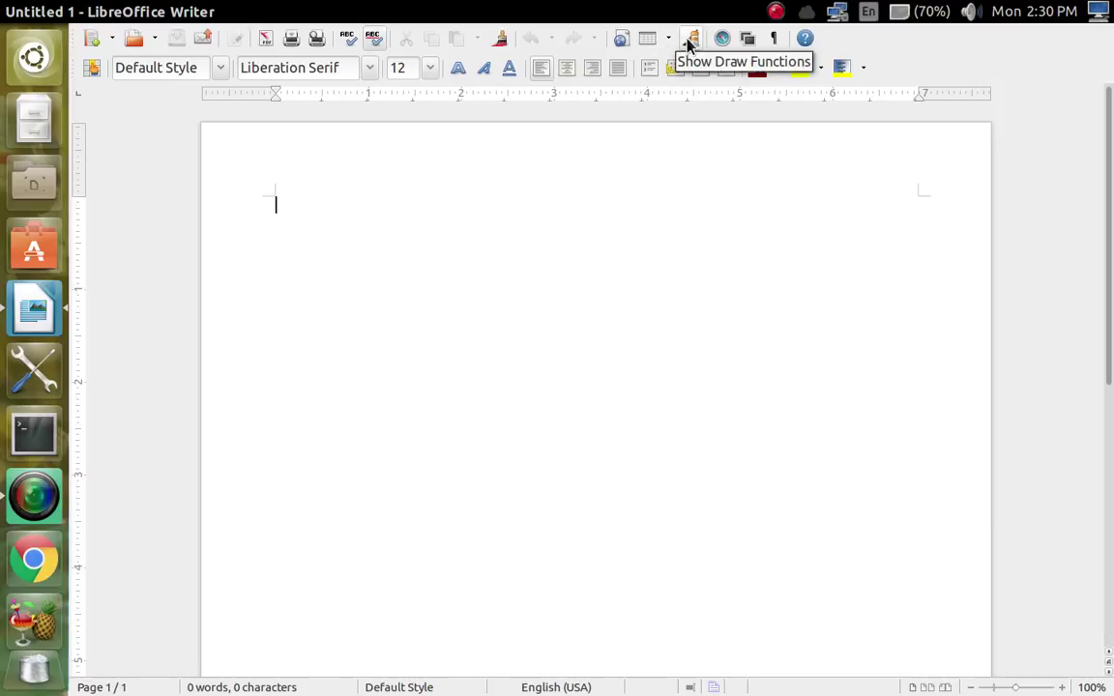
click(722, 43)
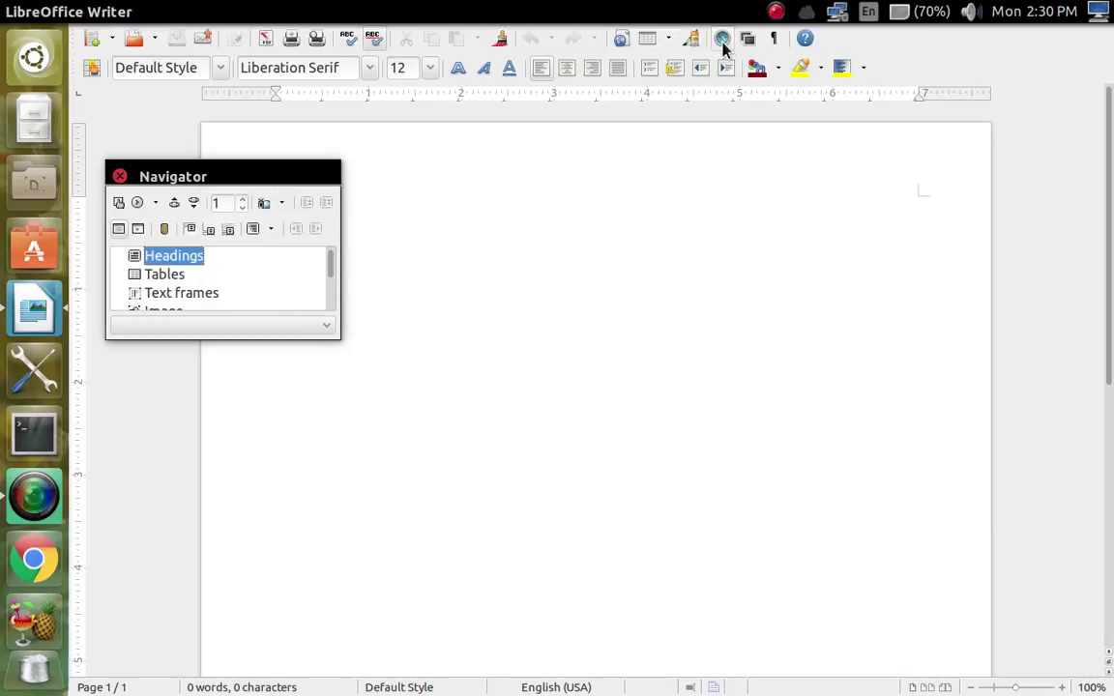
scroll(261, 291, down, 3)
scroll(263, 291, up, 3)
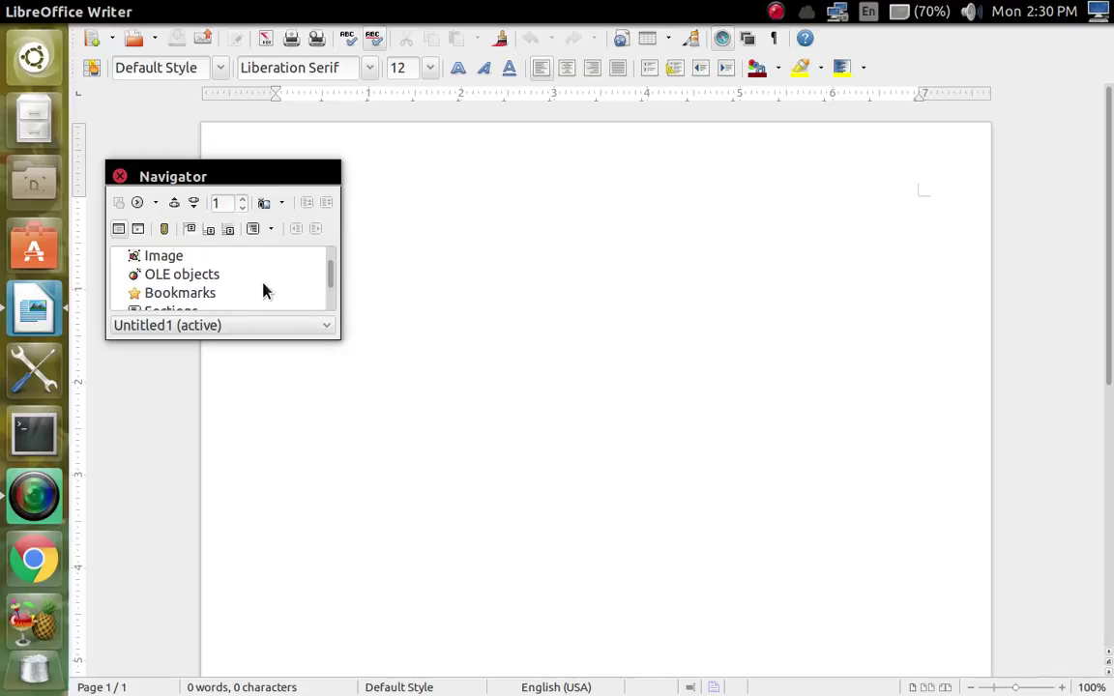
scroll(263, 291, down, 3)
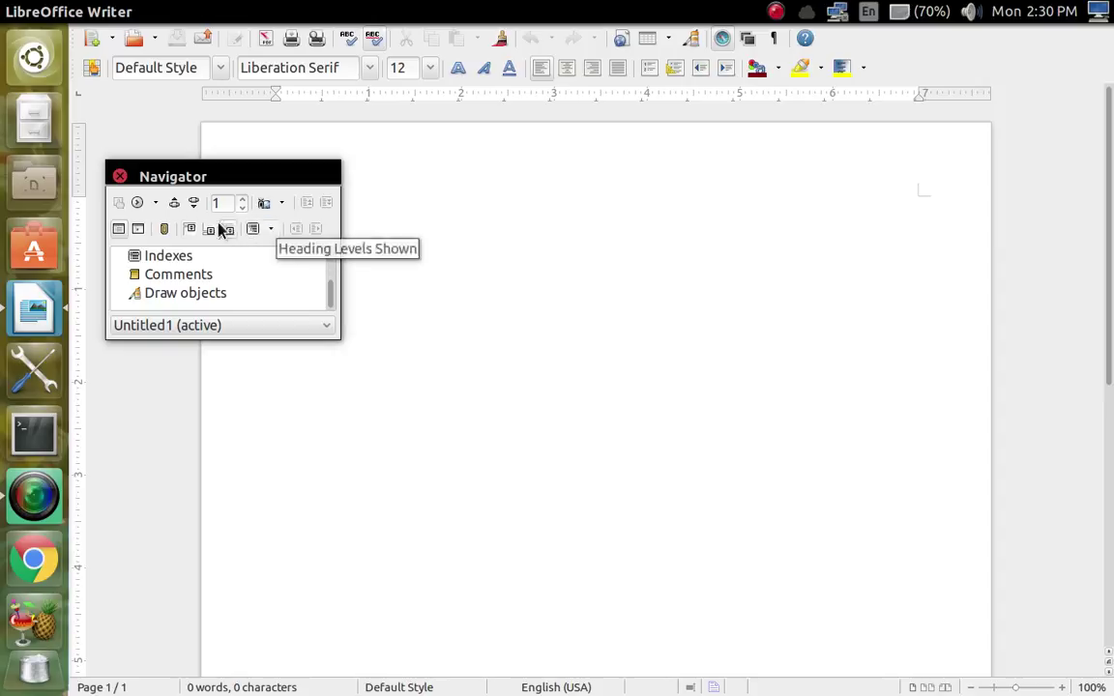
click(323, 325)
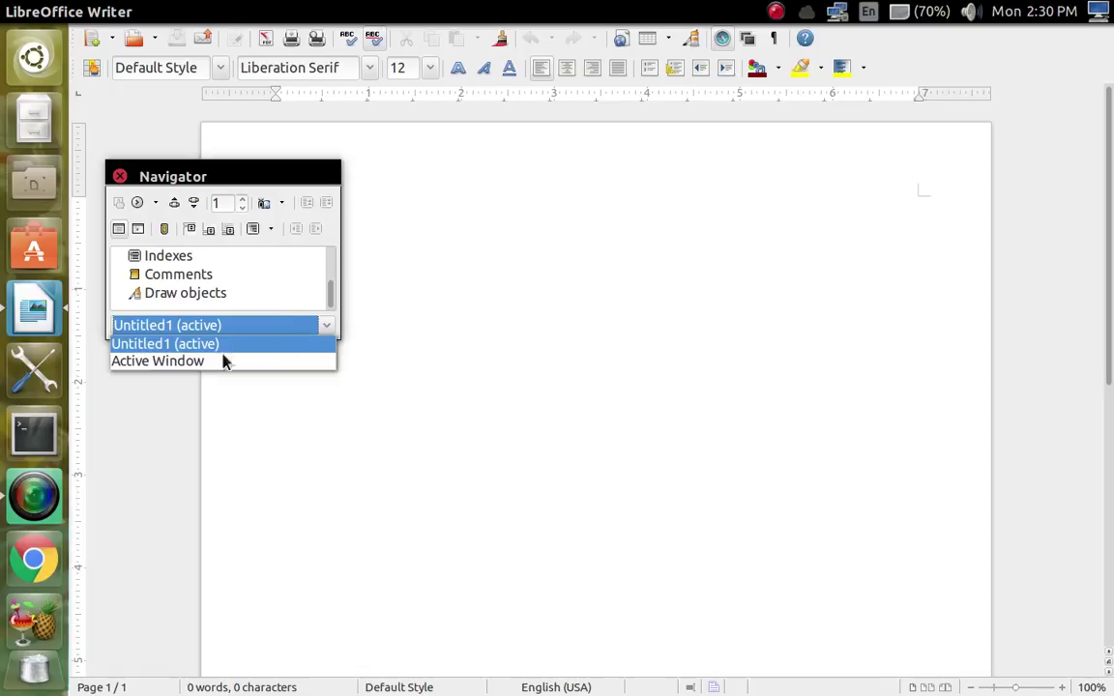
click(120, 177)
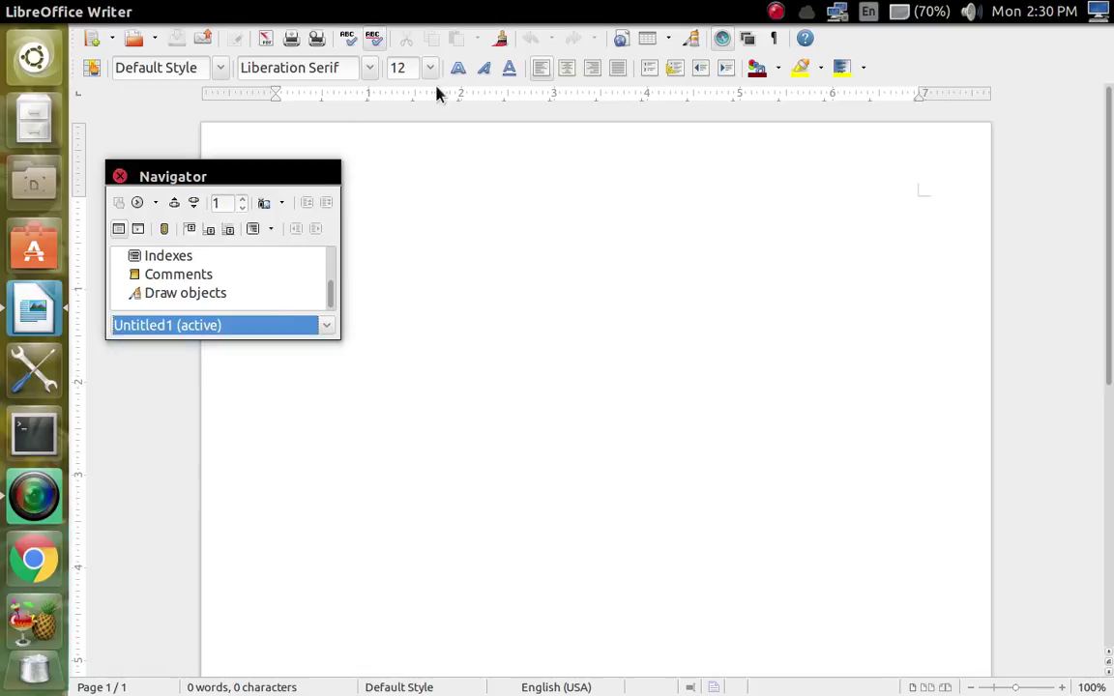
click(120, 177)
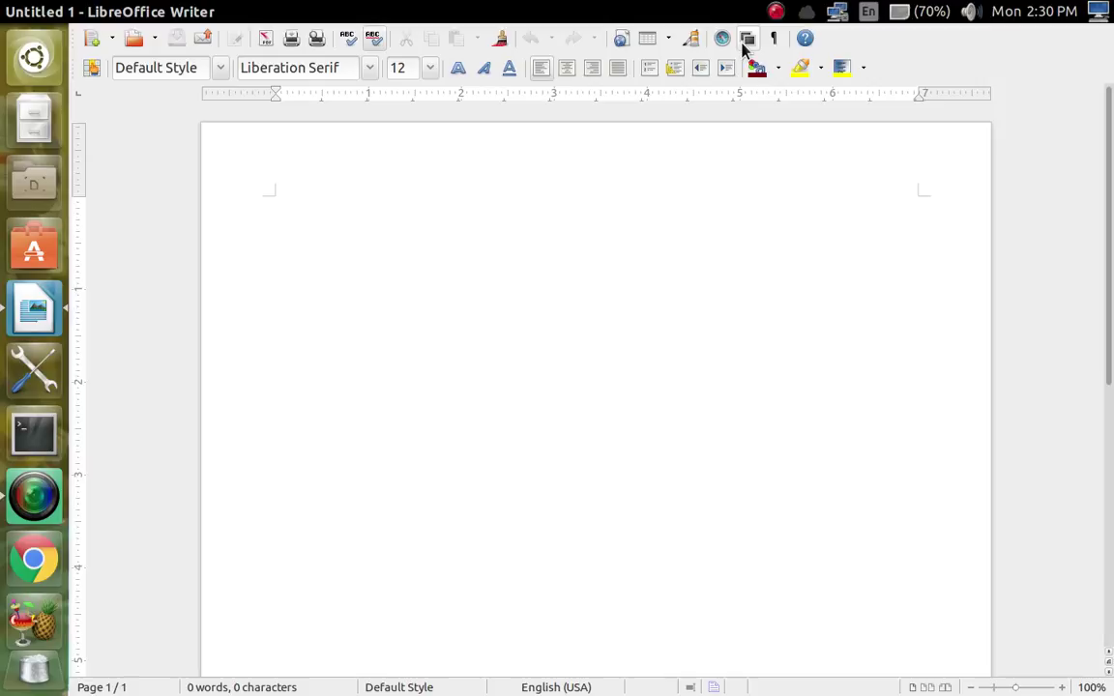
click(805, 40)
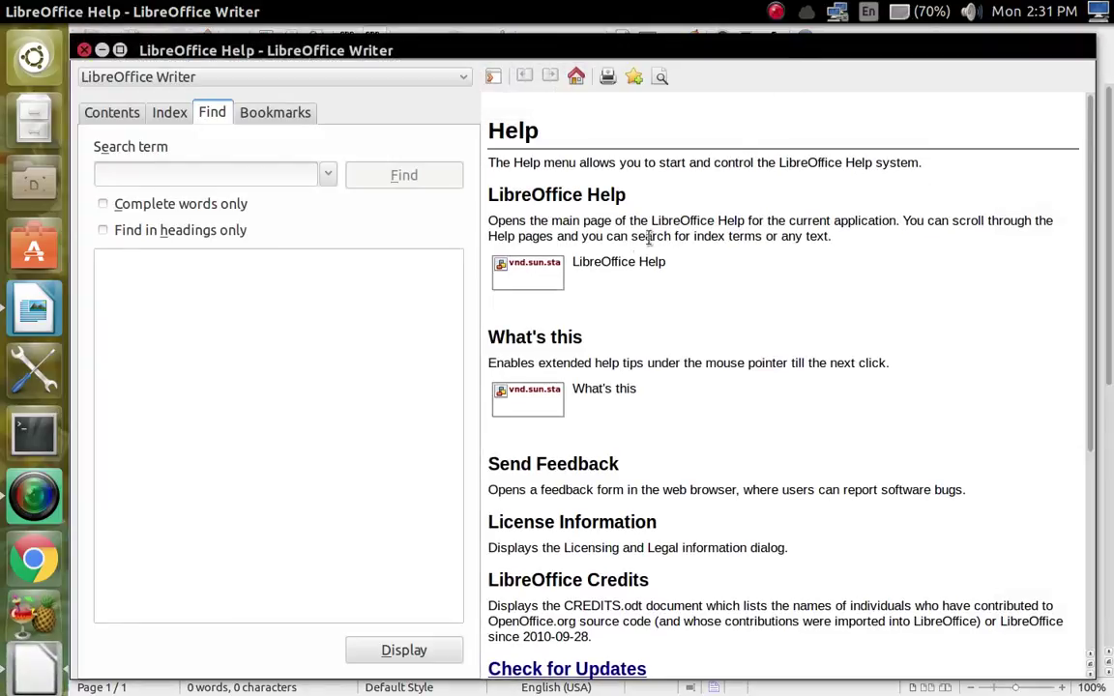
scroll(544, 295, down, 6)
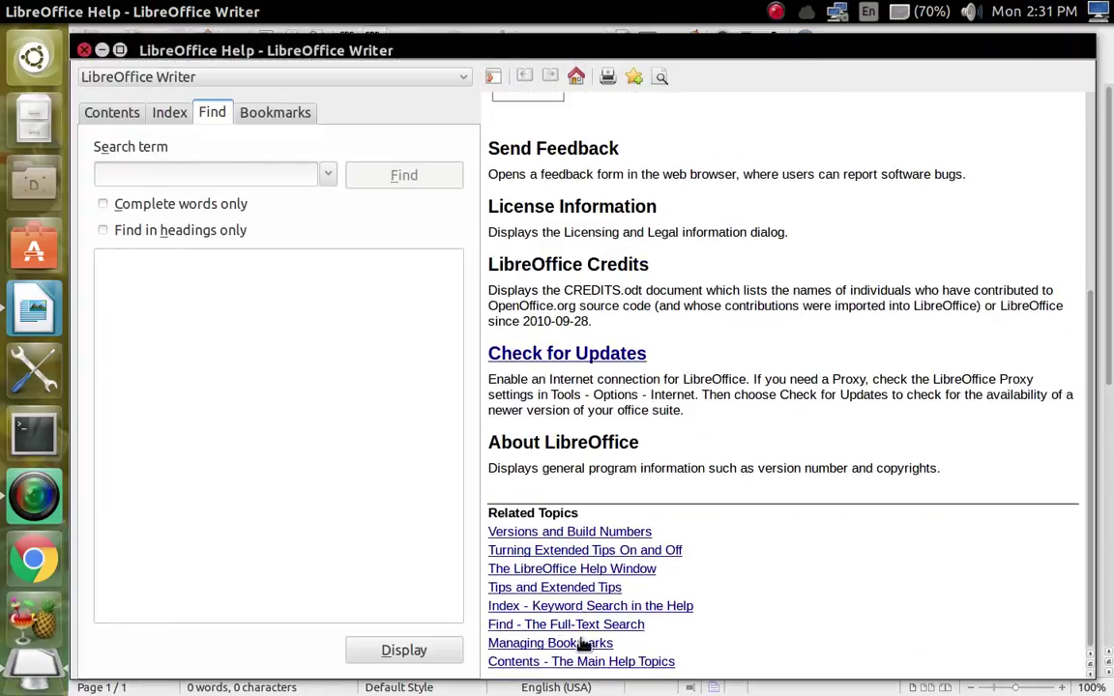
click(548, 533)
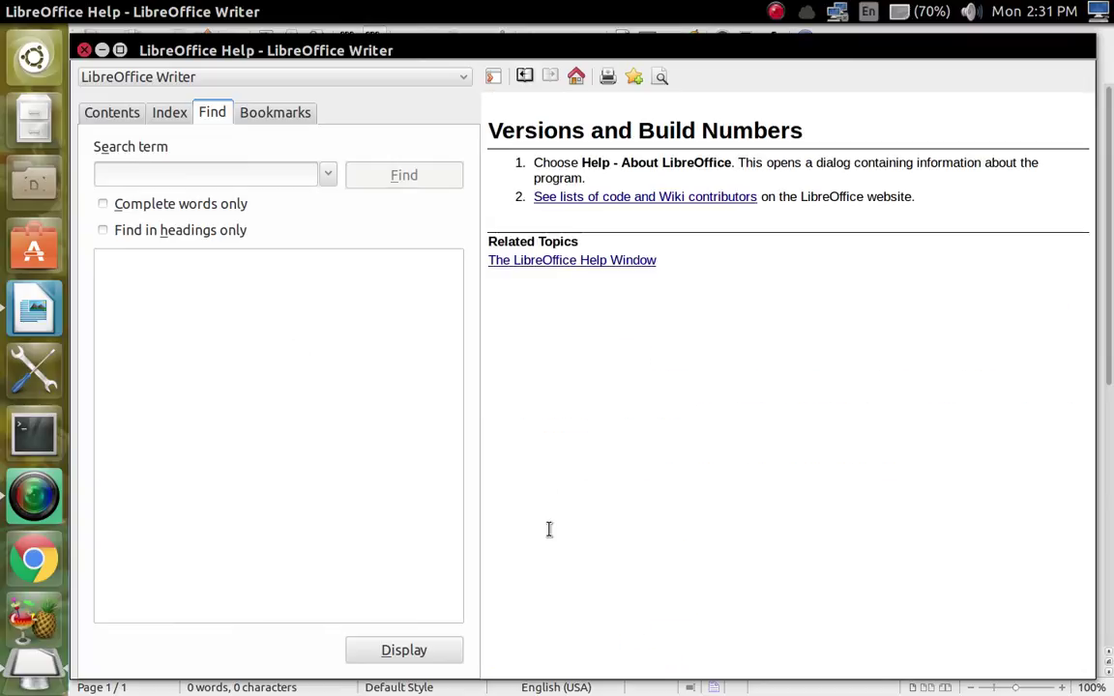
click(577, 259)
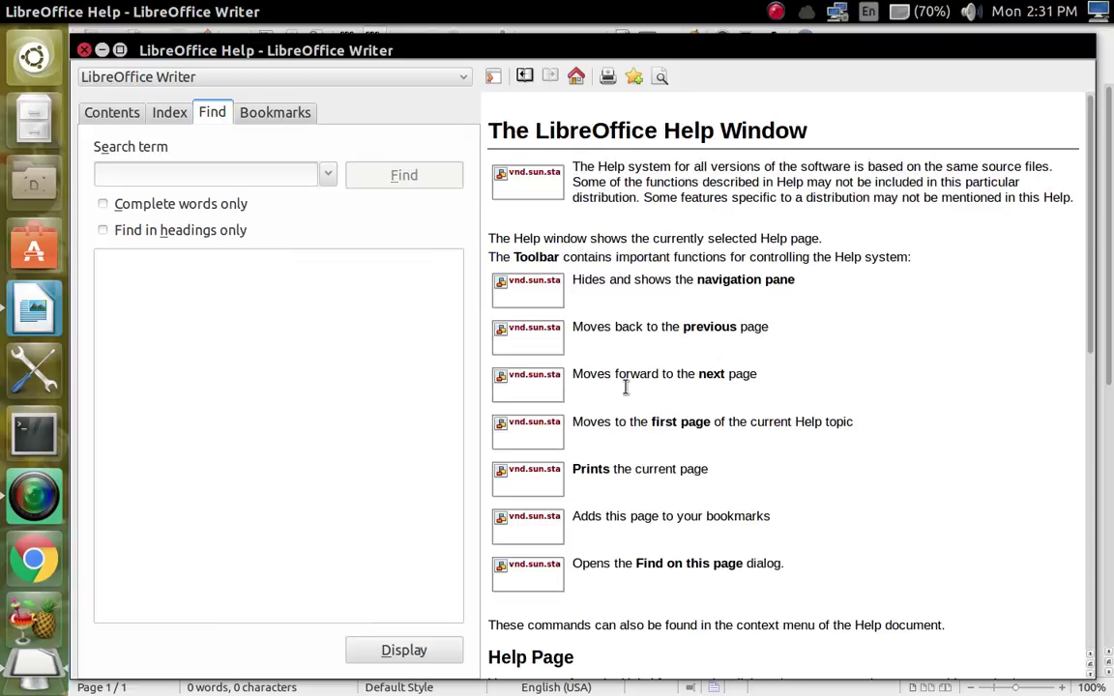
scroll(626, 386, down, 12)
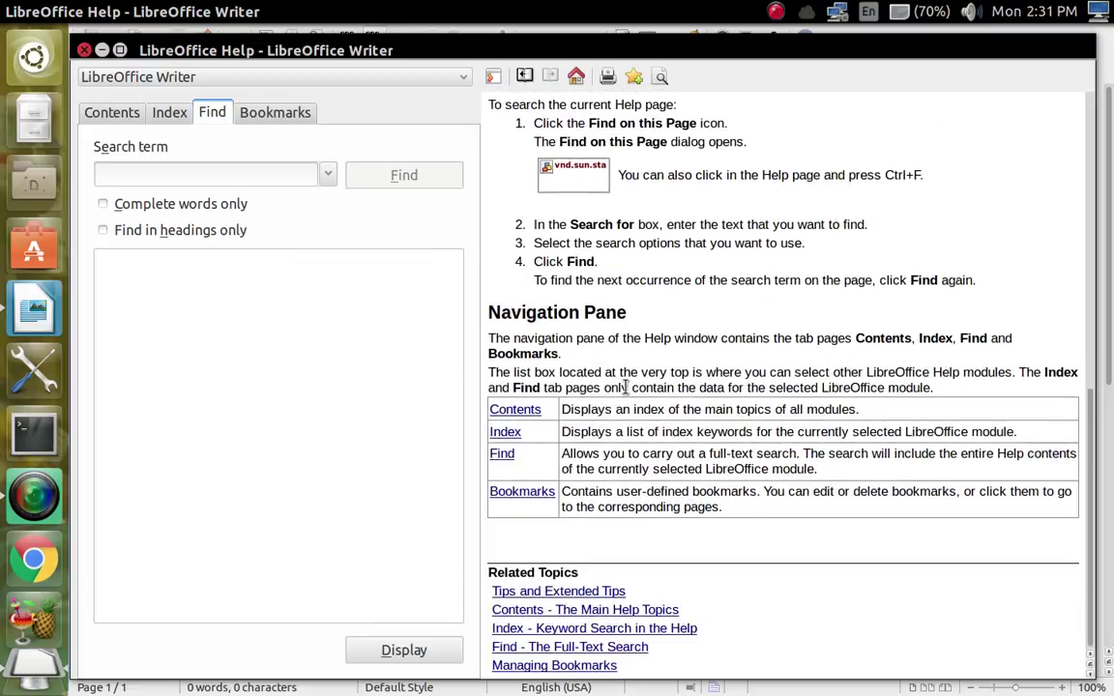
click(519, 412)
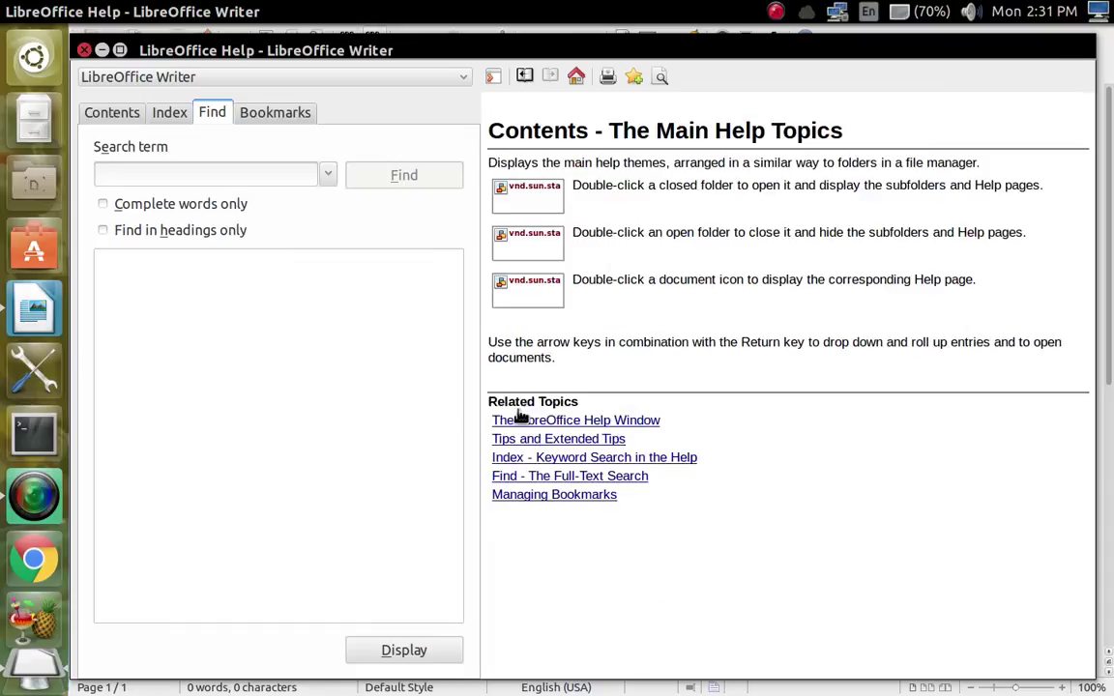
click(567, 423)
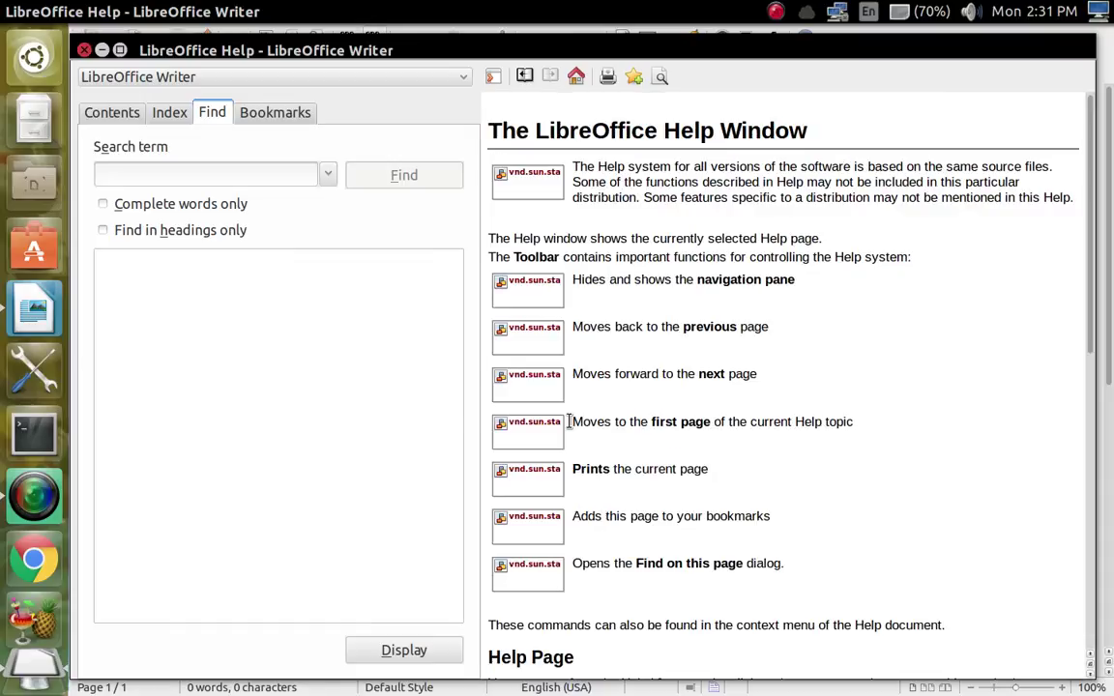
click(83, 50)
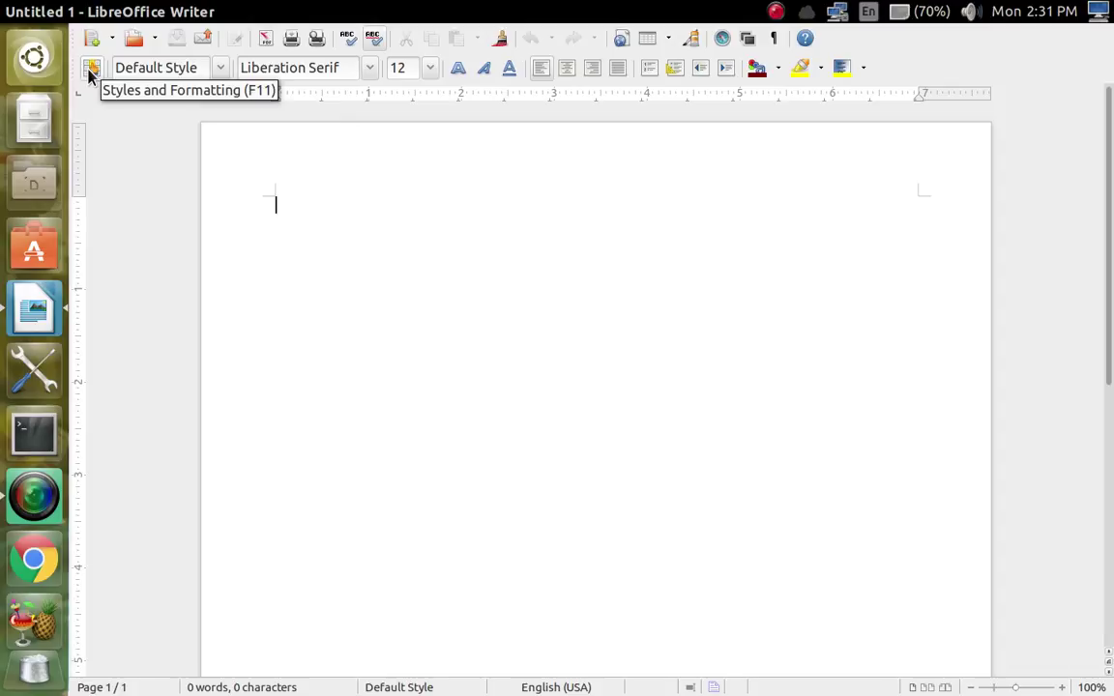
click(221, 70)
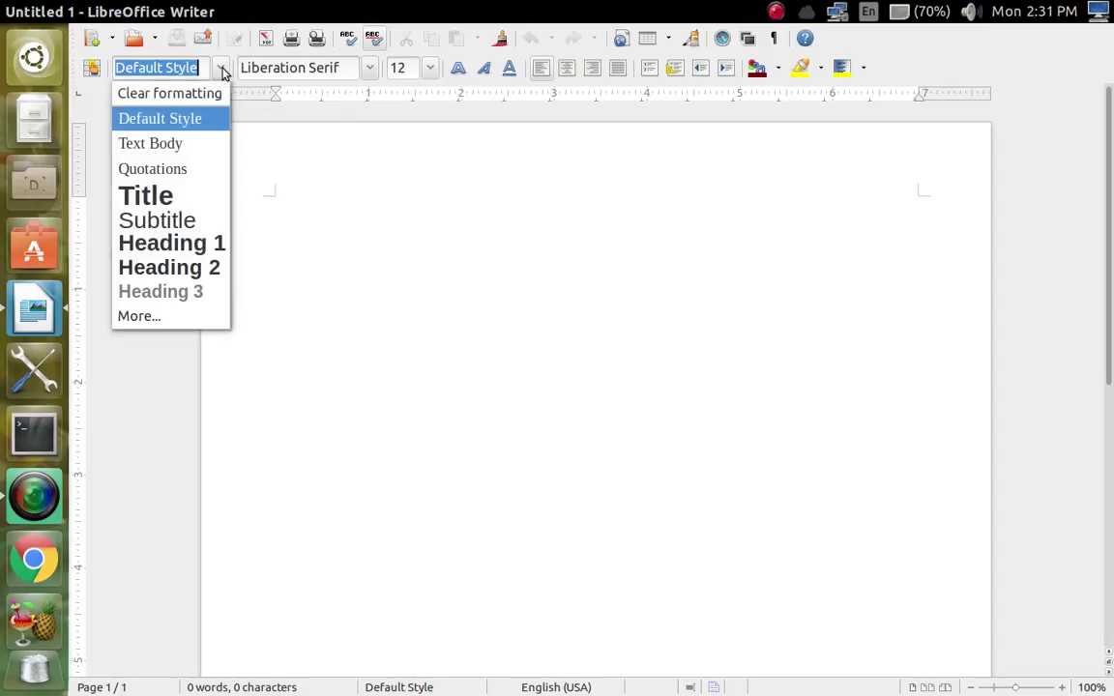
click(150, 317)
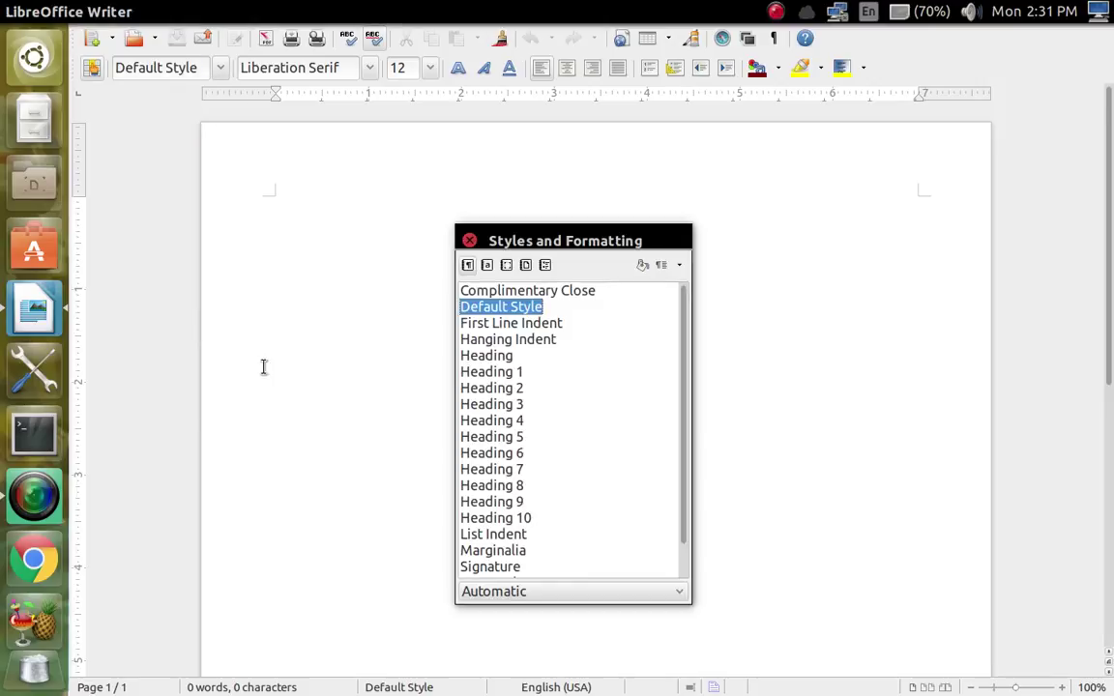
scroll(339, 397, down, 2)
scroll(488, 440, down, 1)
scroll(488, 440, up, 1)
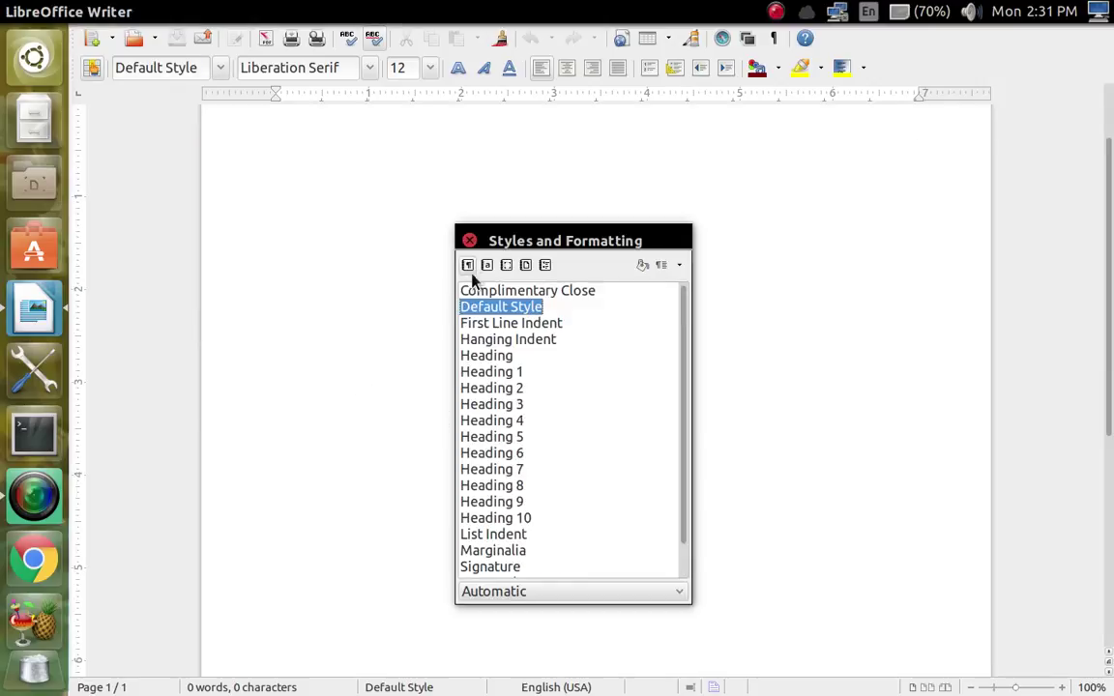
click(469, 241)
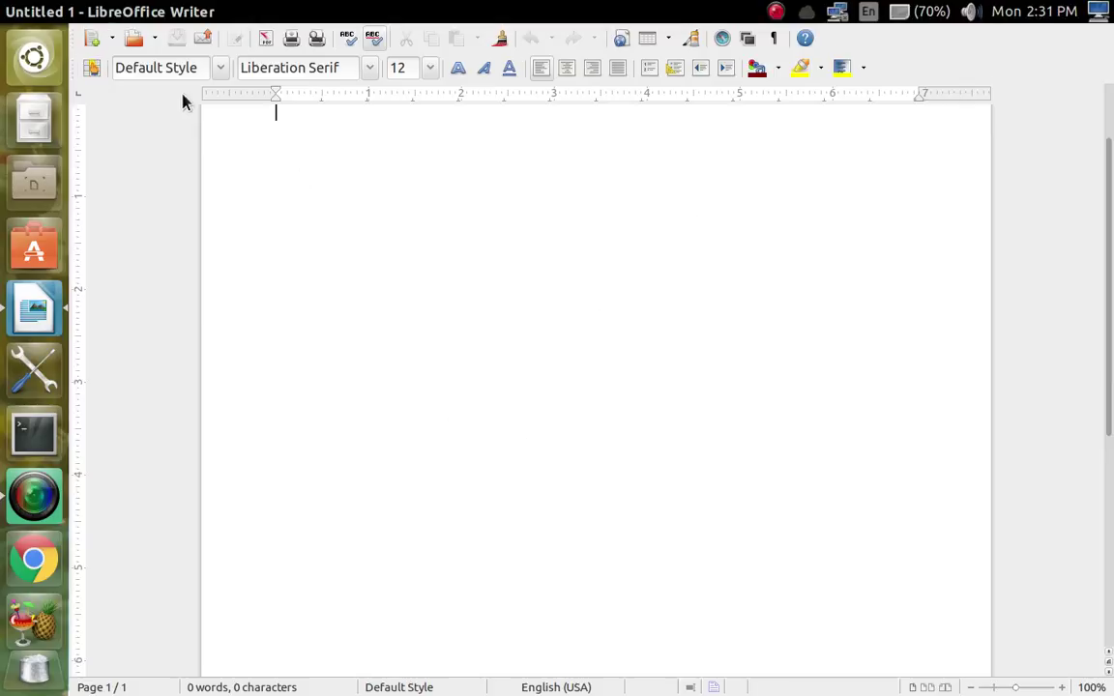
Switch the font from Liberation Serif 12 to DejaVu Sans at size 14
click(368, 72)
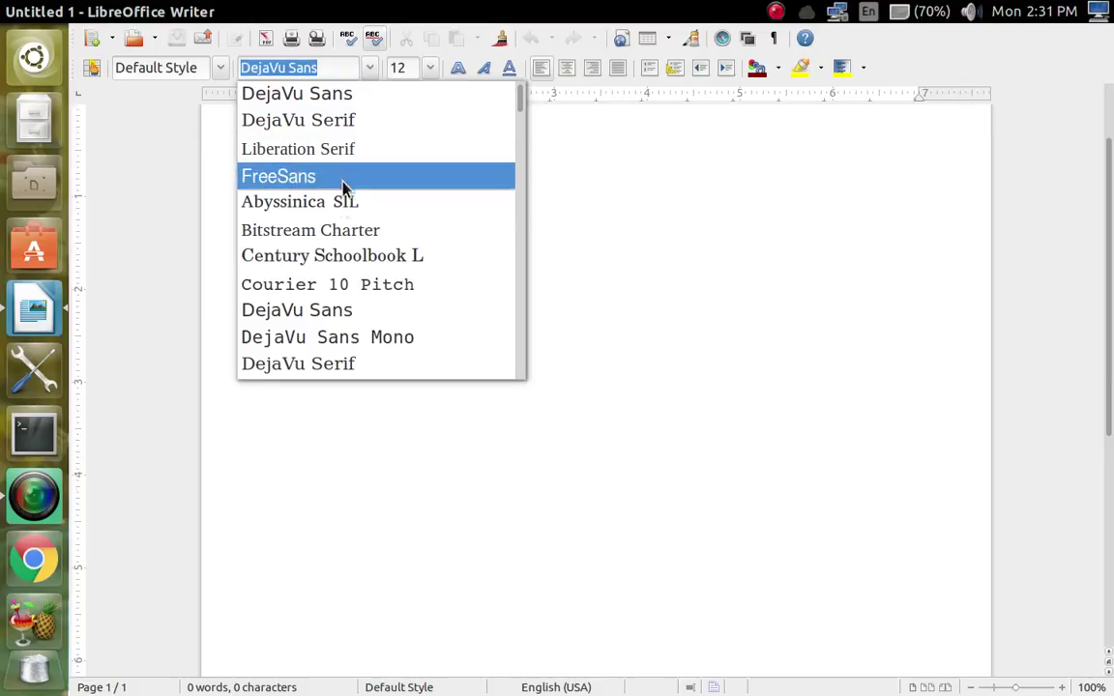
click(323, 97)
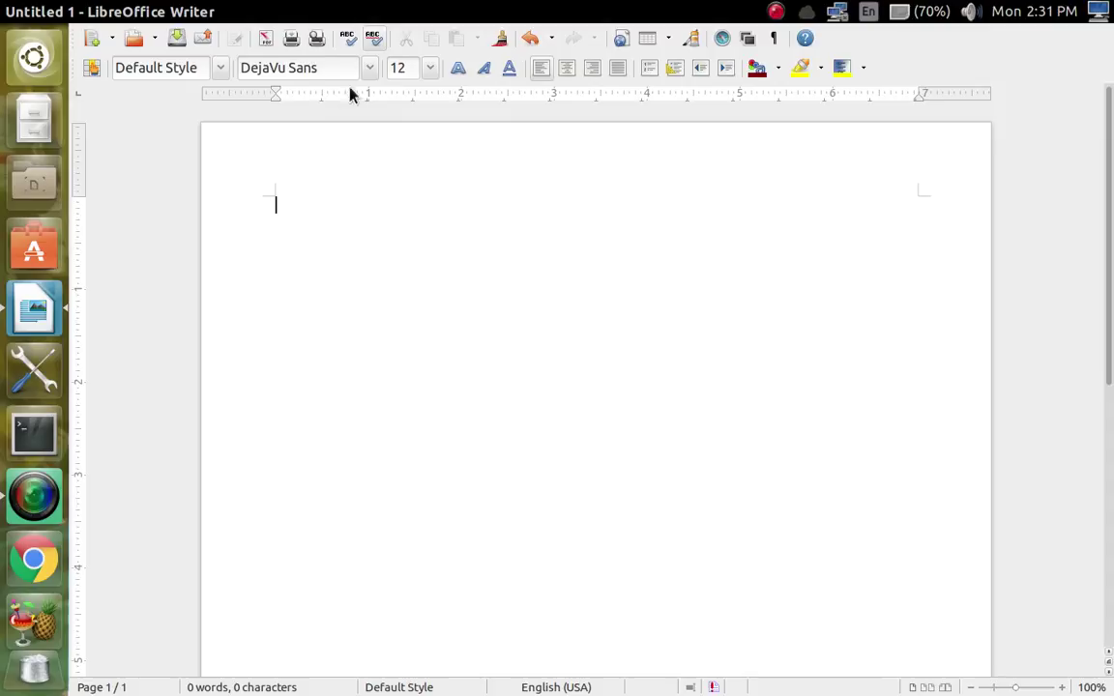
click(430, 69)
scroll(420, 240, down, 6)
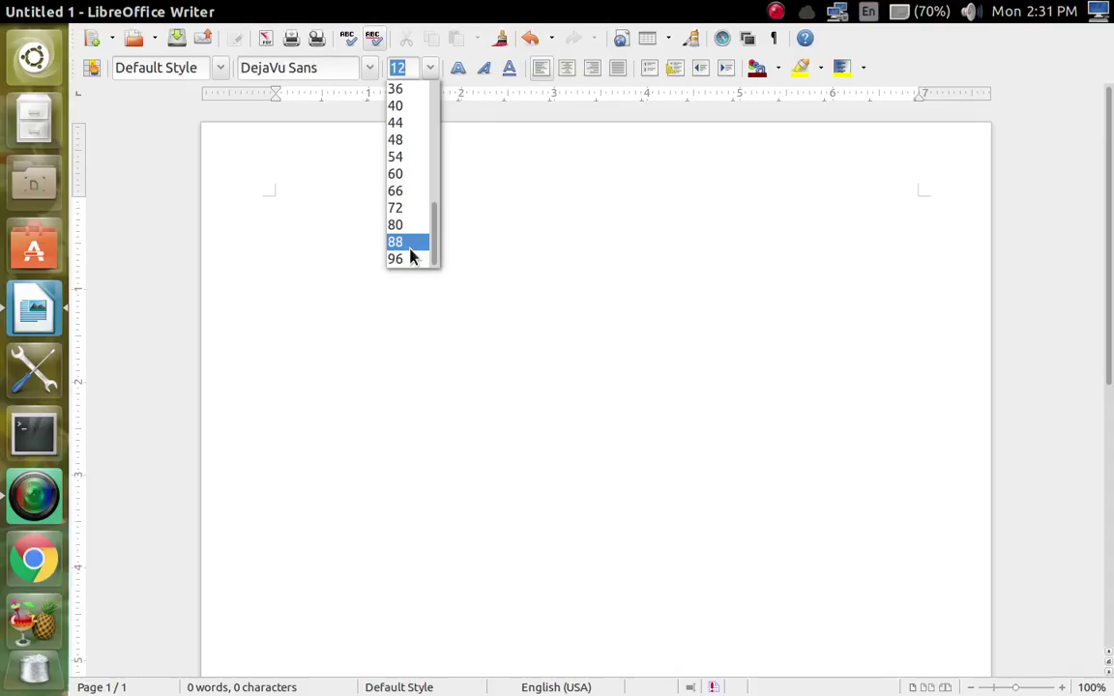
scroll(411, 253, up, 7)
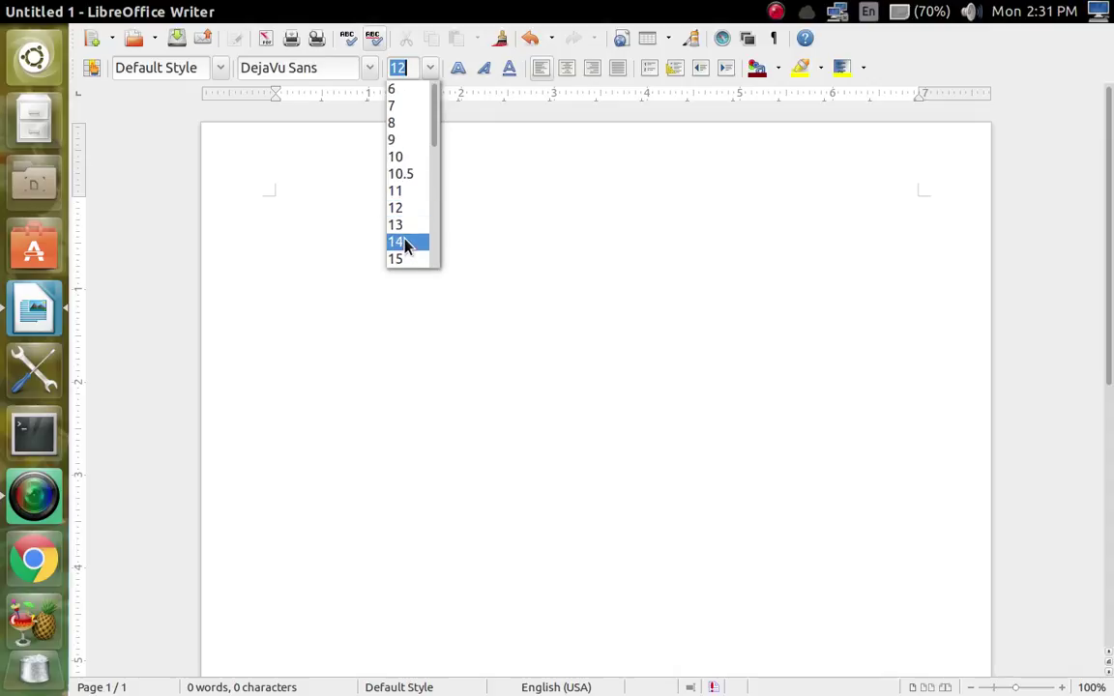
click(405, 243)
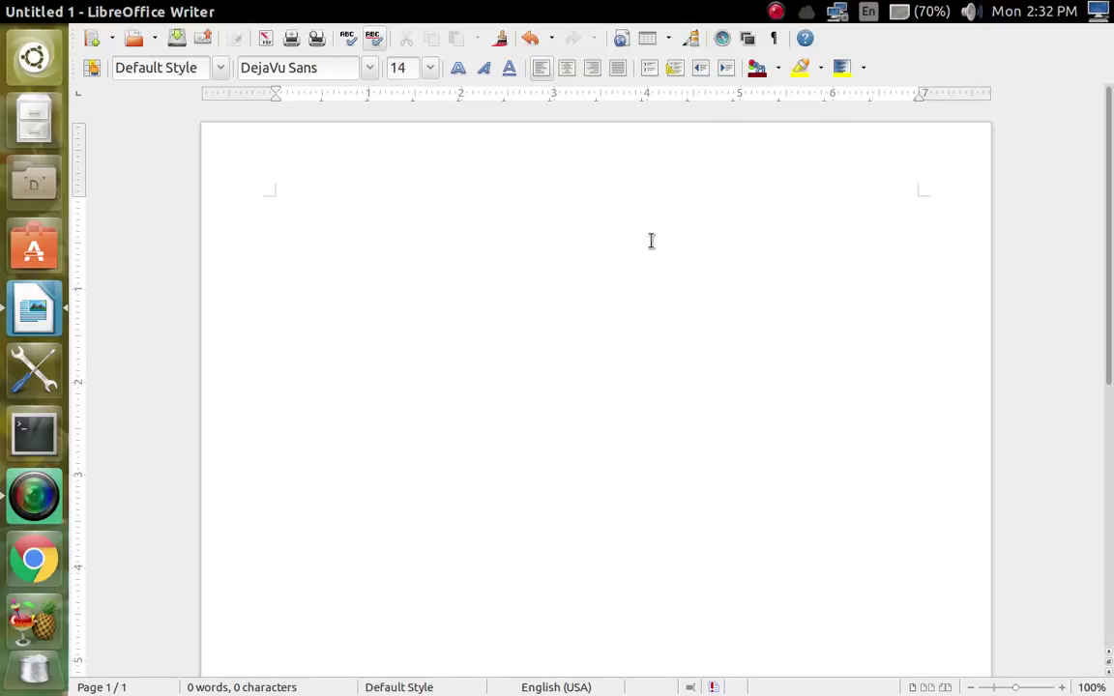
click(779, 70)
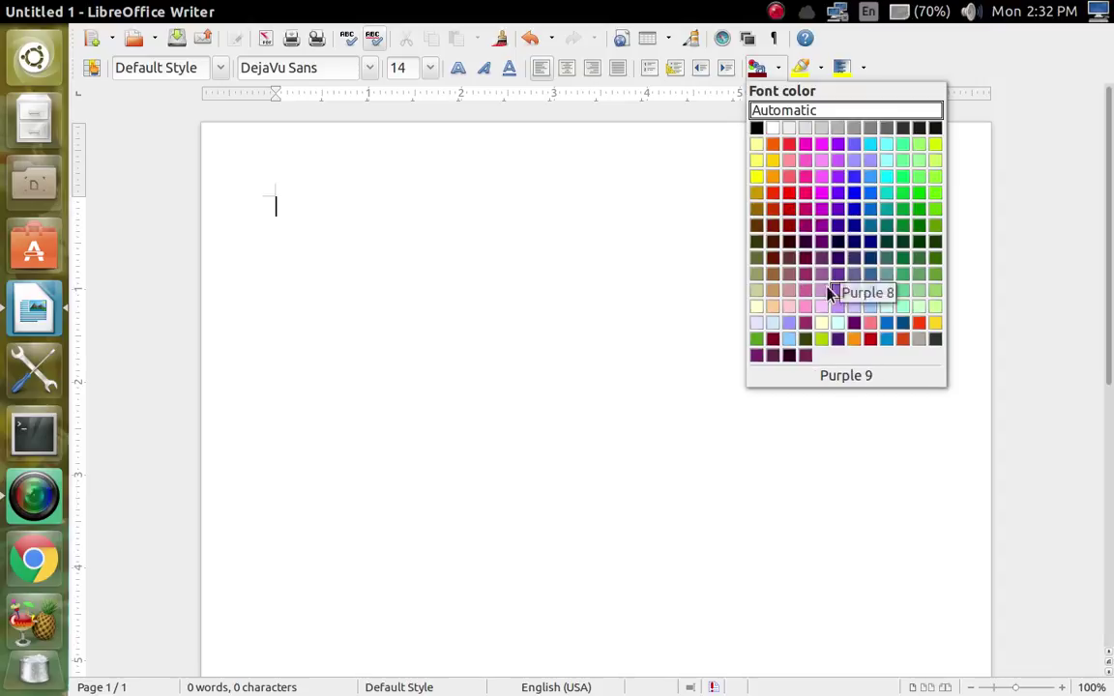
click(774, 110)
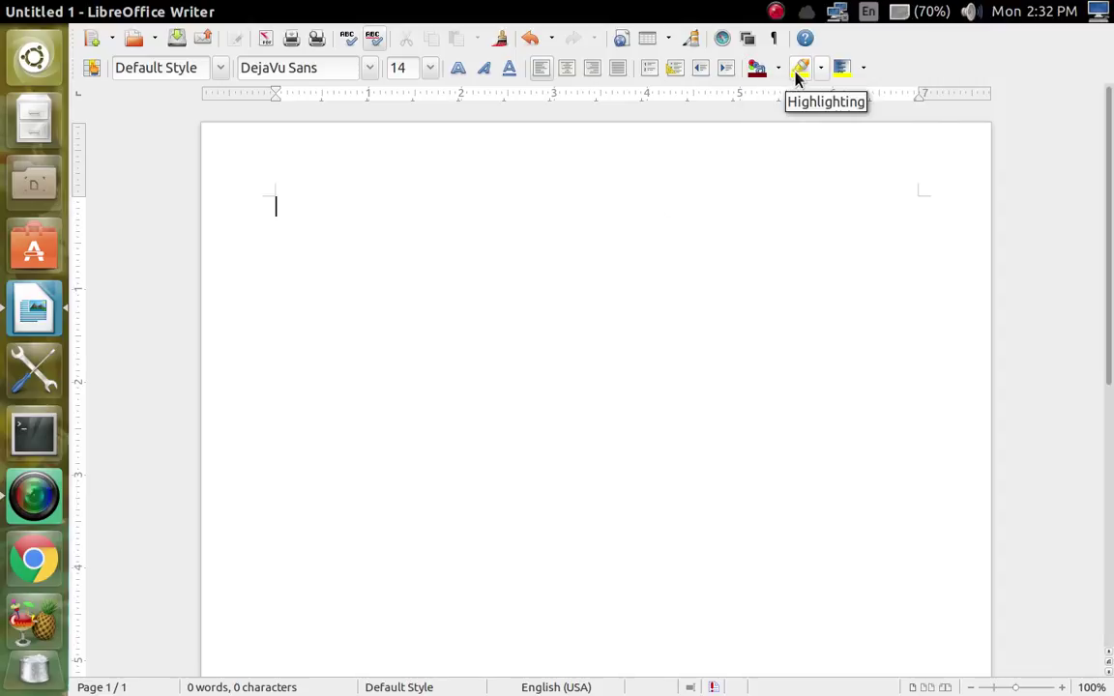
click(819, 68)
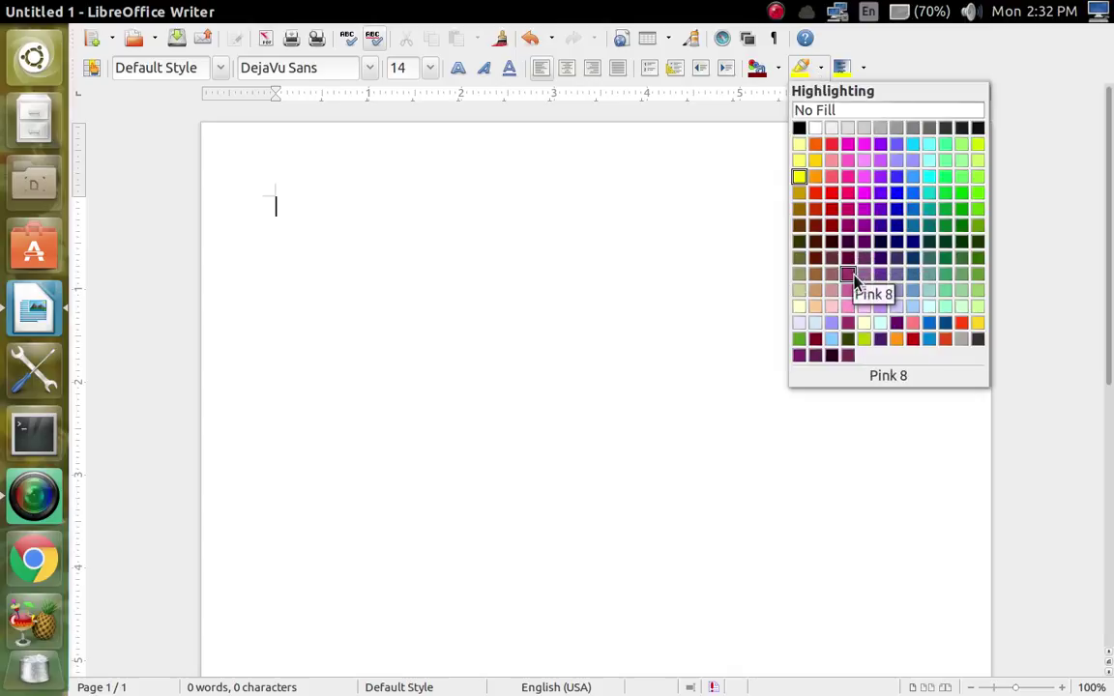
click(800, 178)
click(864, 74)
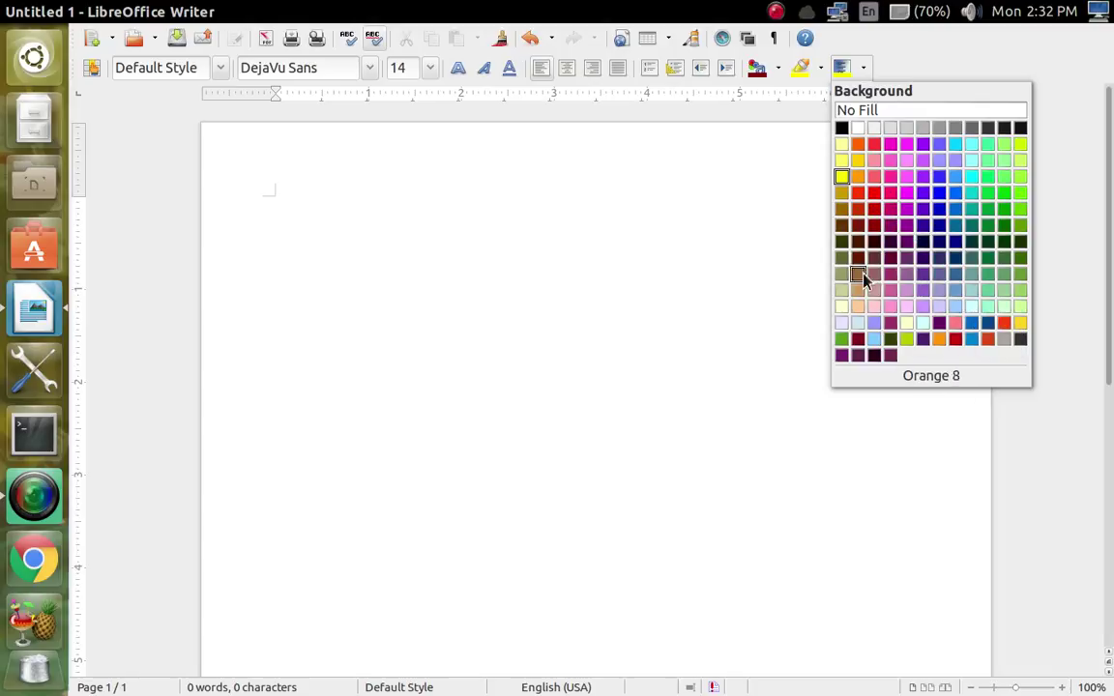
click(907, 177)
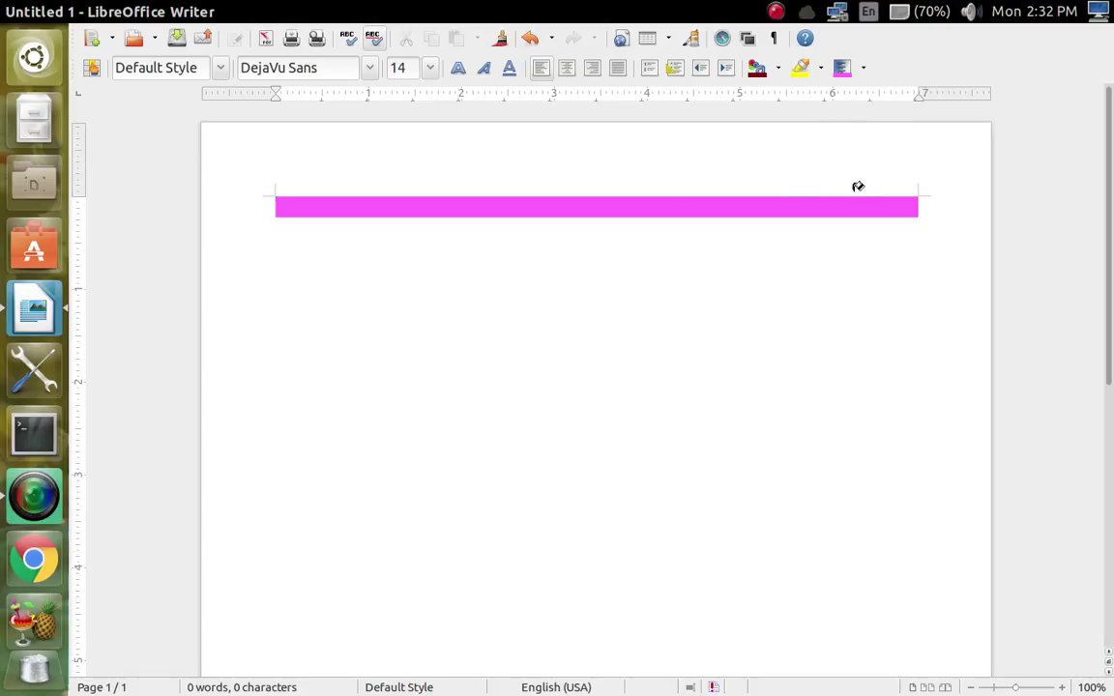
click(864, 68)
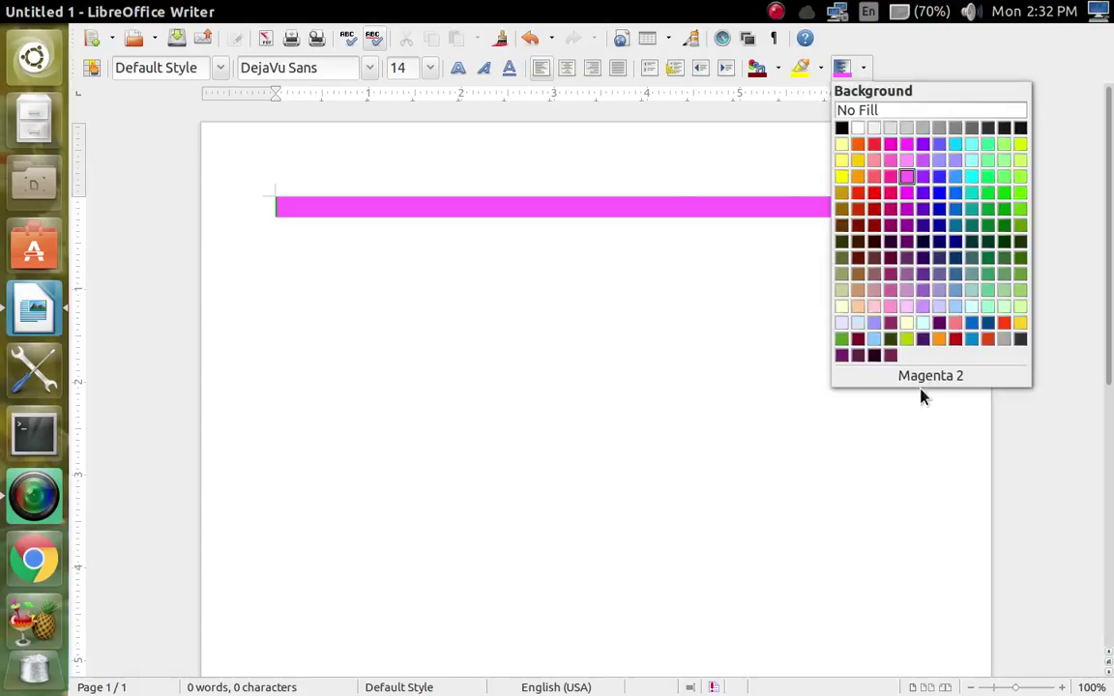
click(871, 112)
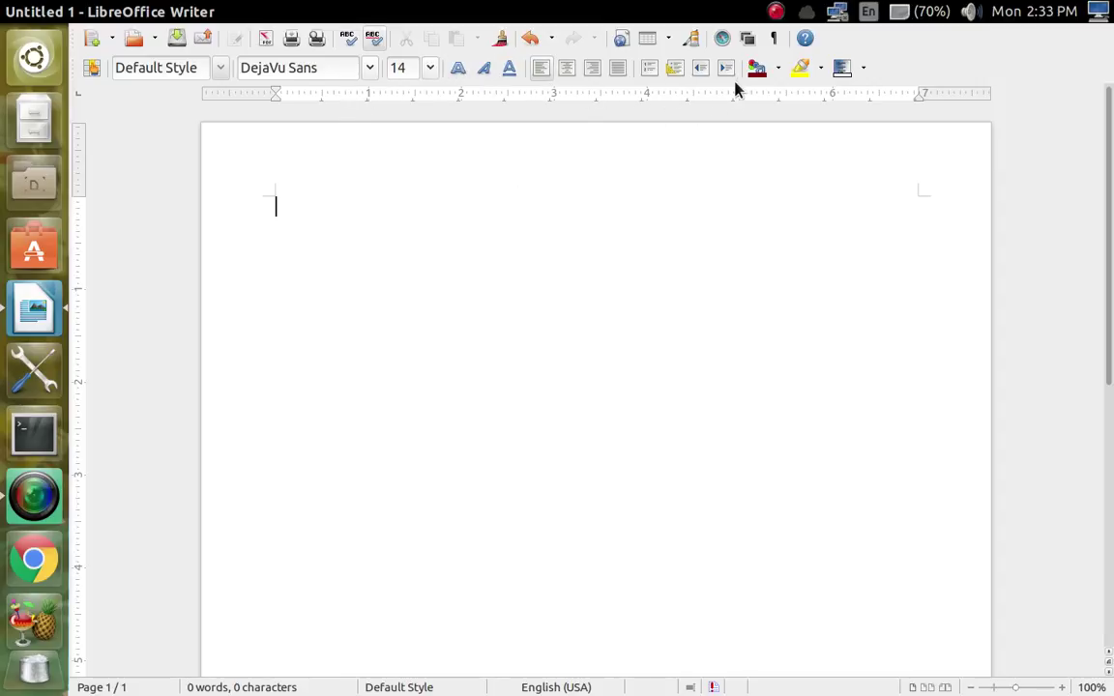
click(770, 70)
click(502, 38)
click(465, 281)
Type 'My dearest' plus the recipient's first name, then 'I am hopin that this letter finds you in high spirits and good health.'
text(deart)
key(BackSpace)
key(BackSpace)
key(BackSpace)
key(BackSpace)
text(My de)
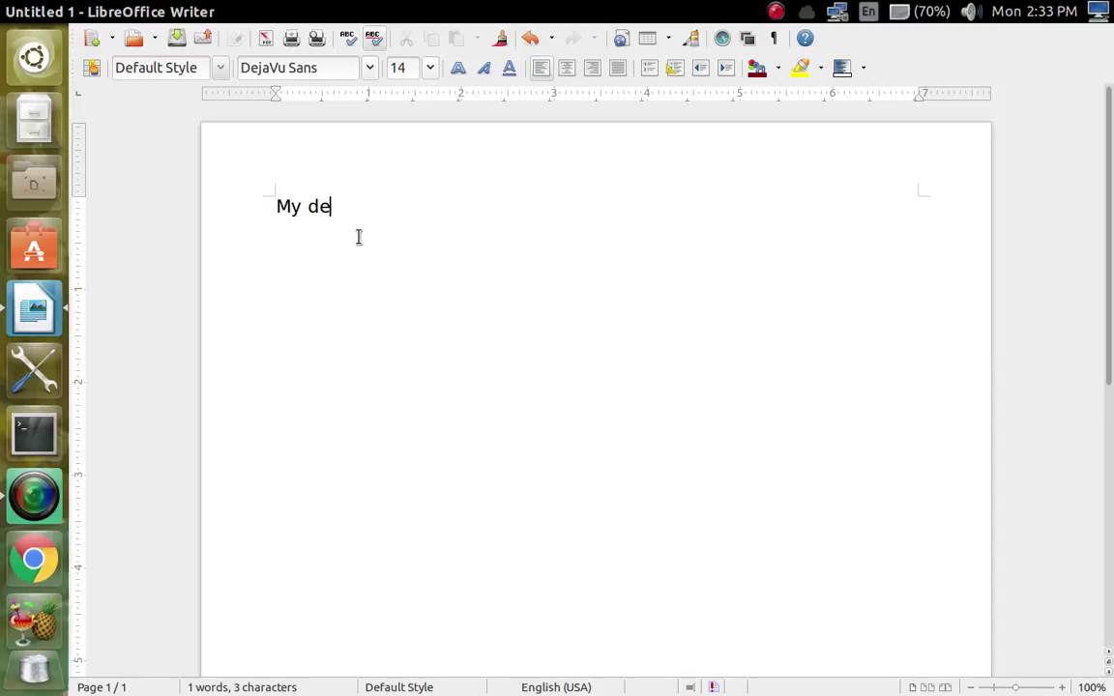
text(arest M)
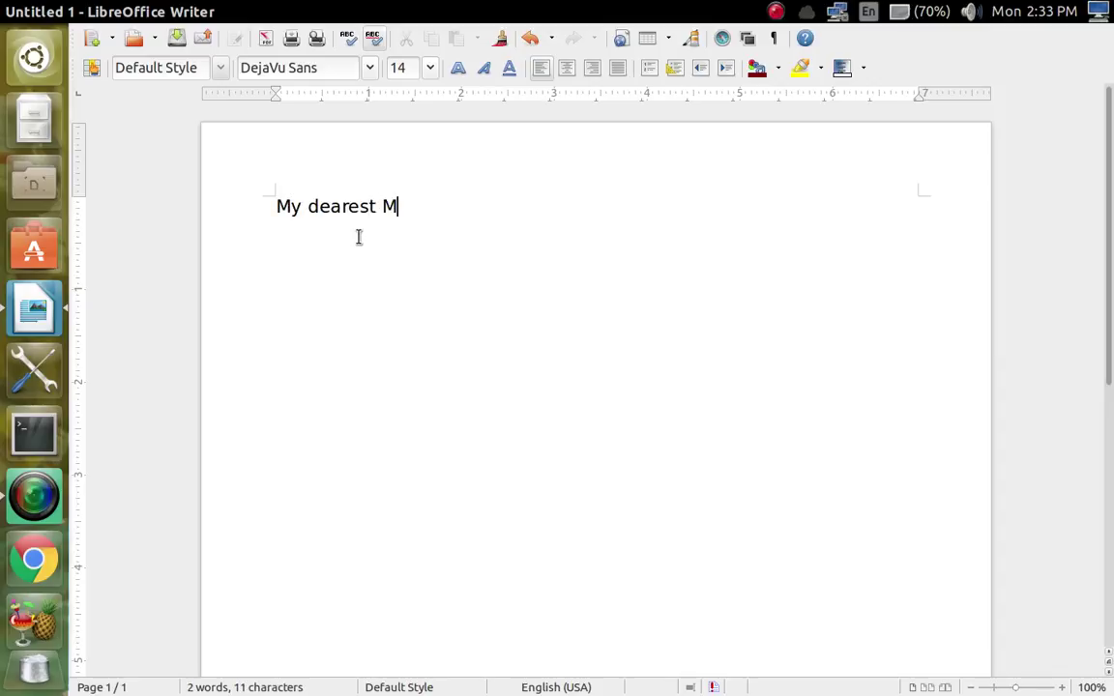
text(arhgaret)
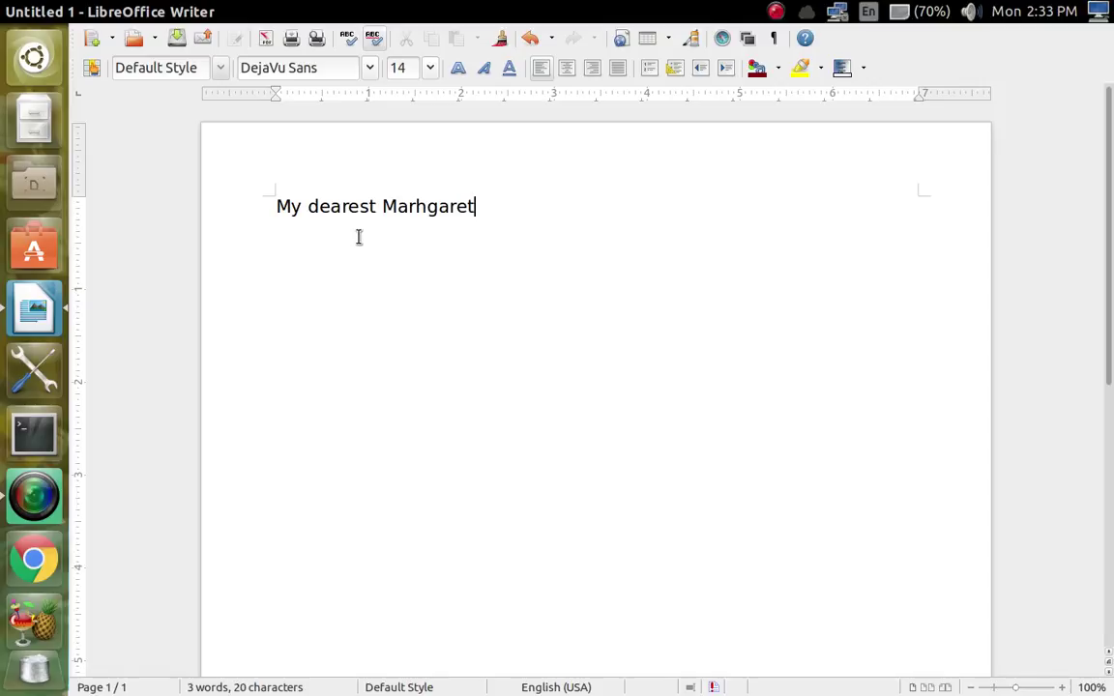
key(BackSpace)
key(BackSpace)
key(BackSpace)
key(BackSpace)
key(BackSpace)
key(BackSpace)
text(gare)
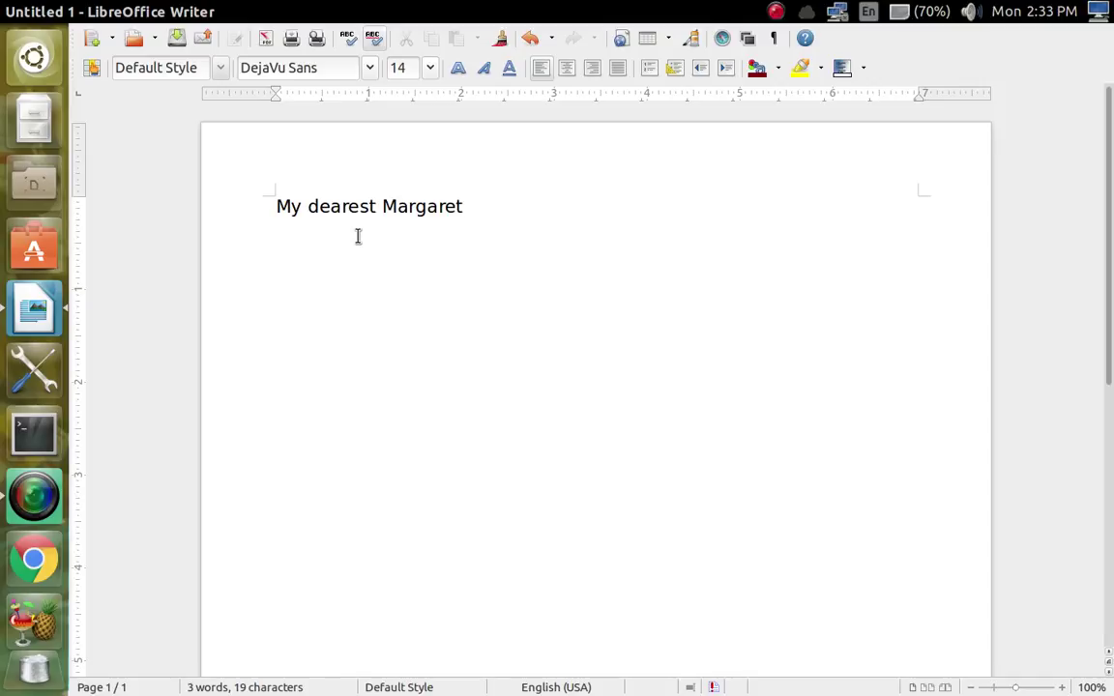
key(Return)
text(I am hopin that th)
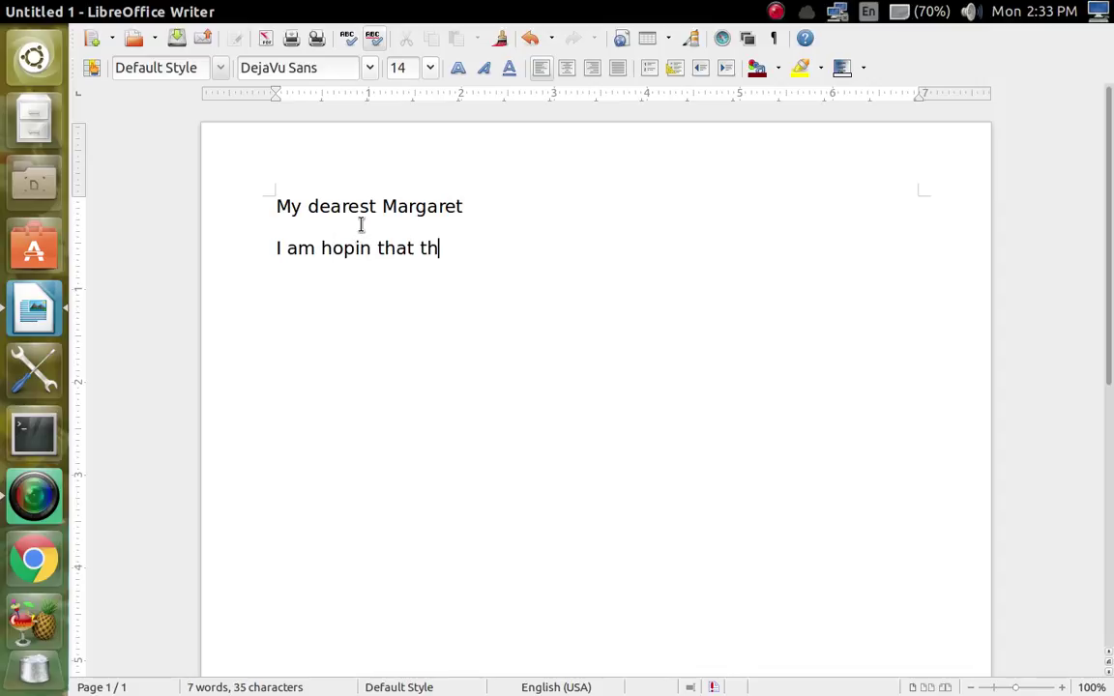
text(is let)
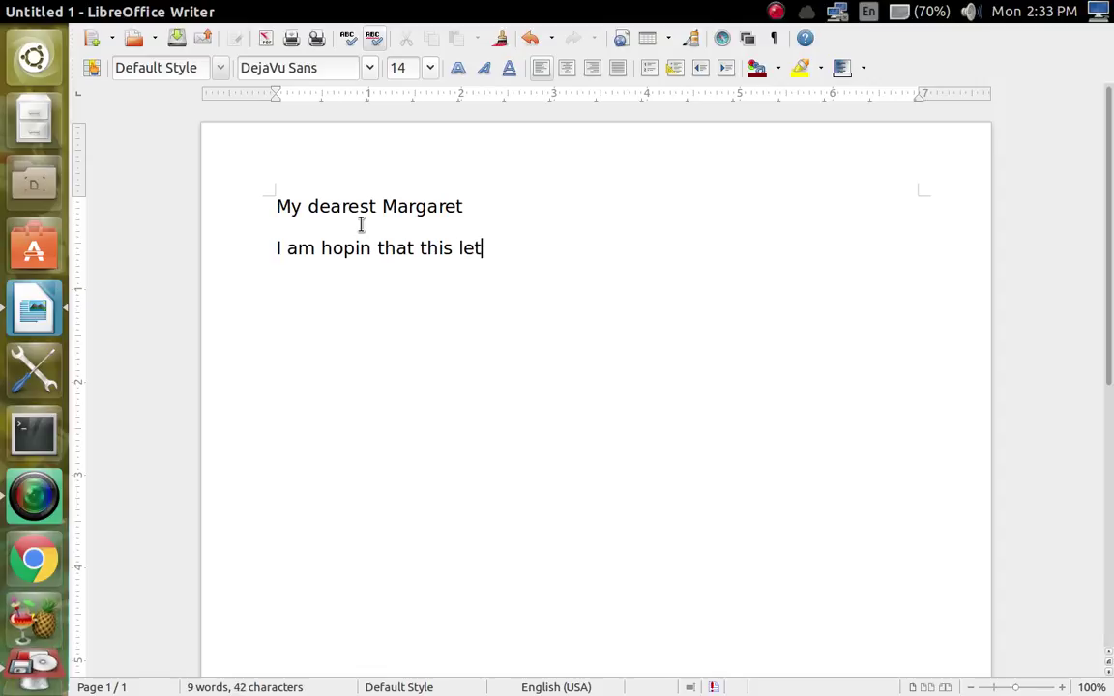
text(ter find)
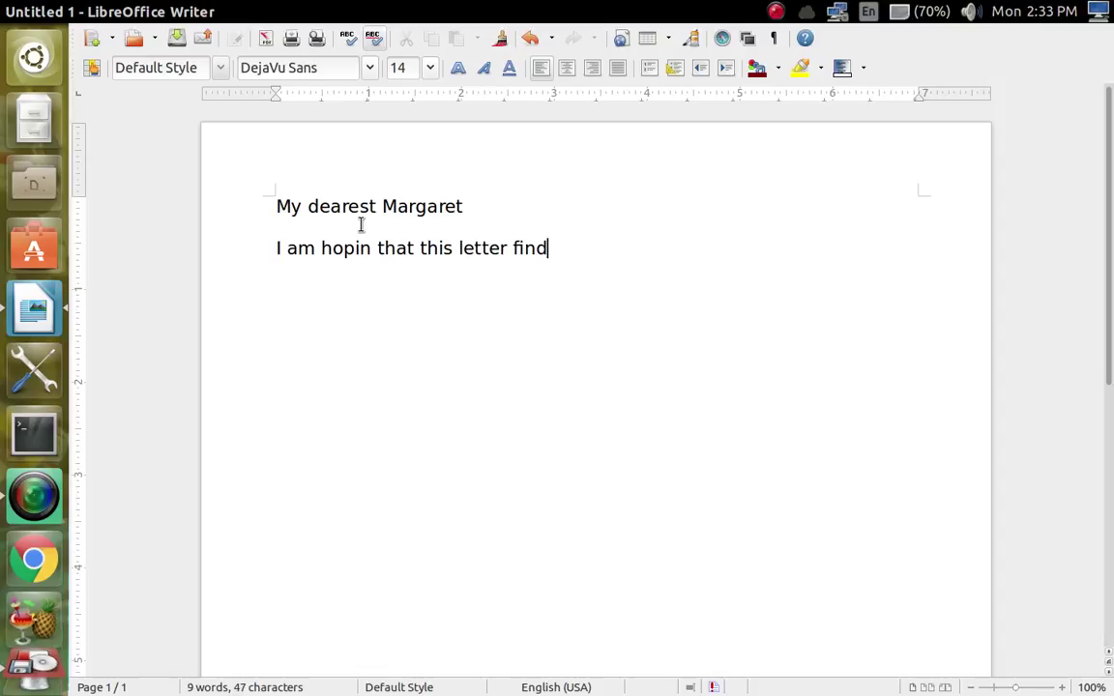
text(s you )
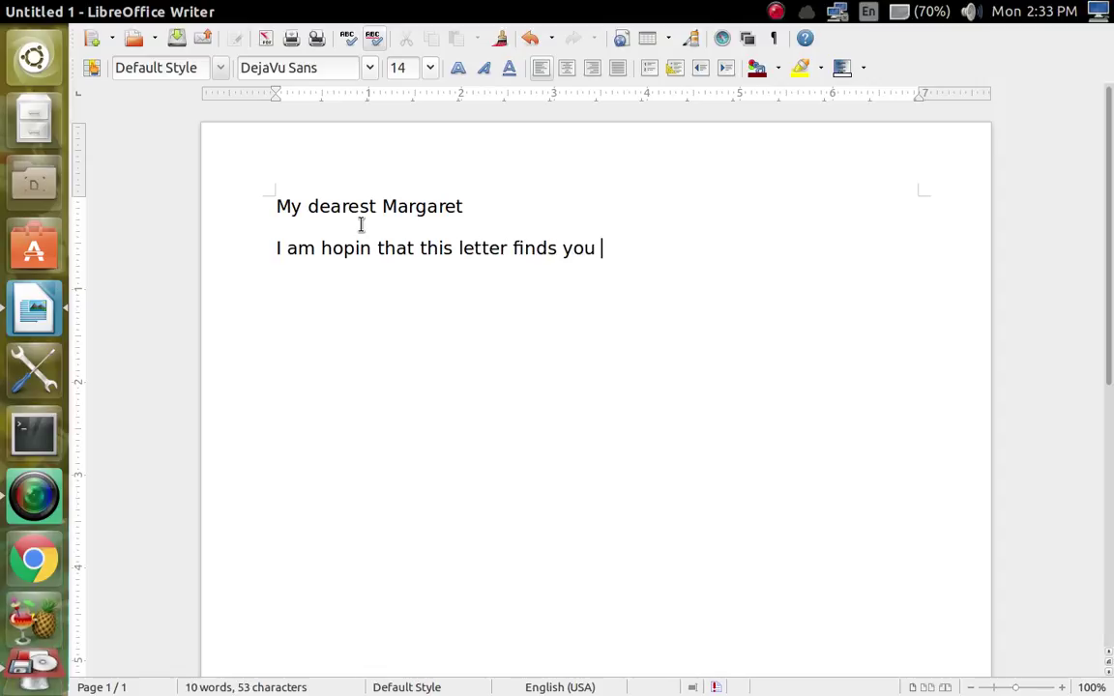
text(in high )
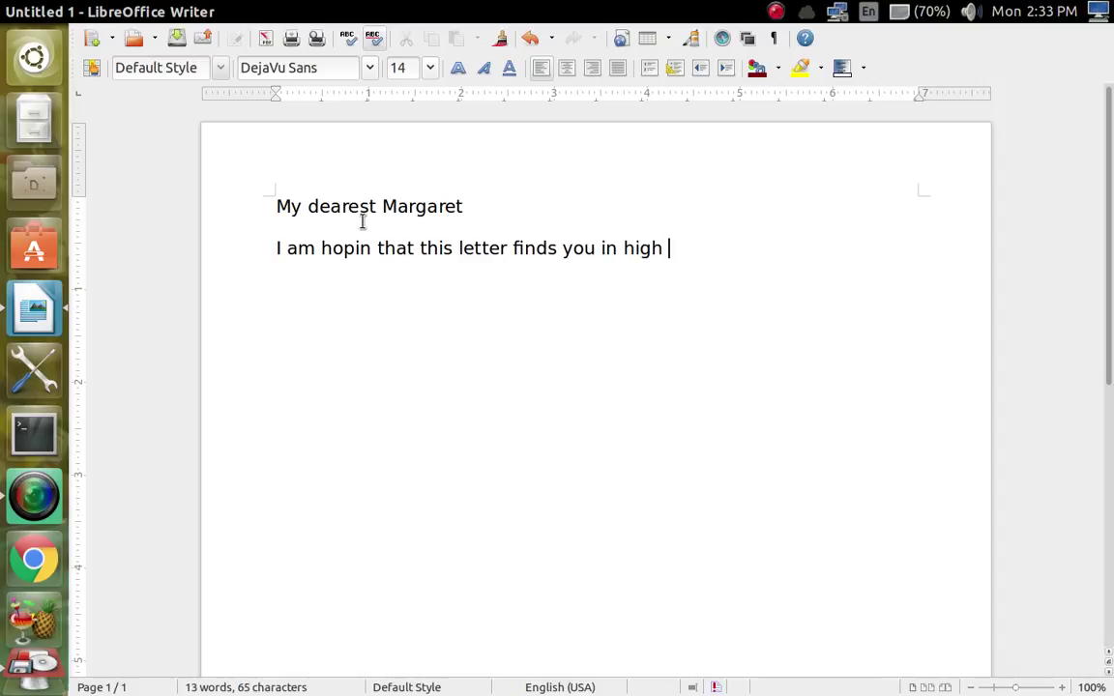
text(spirits and good )
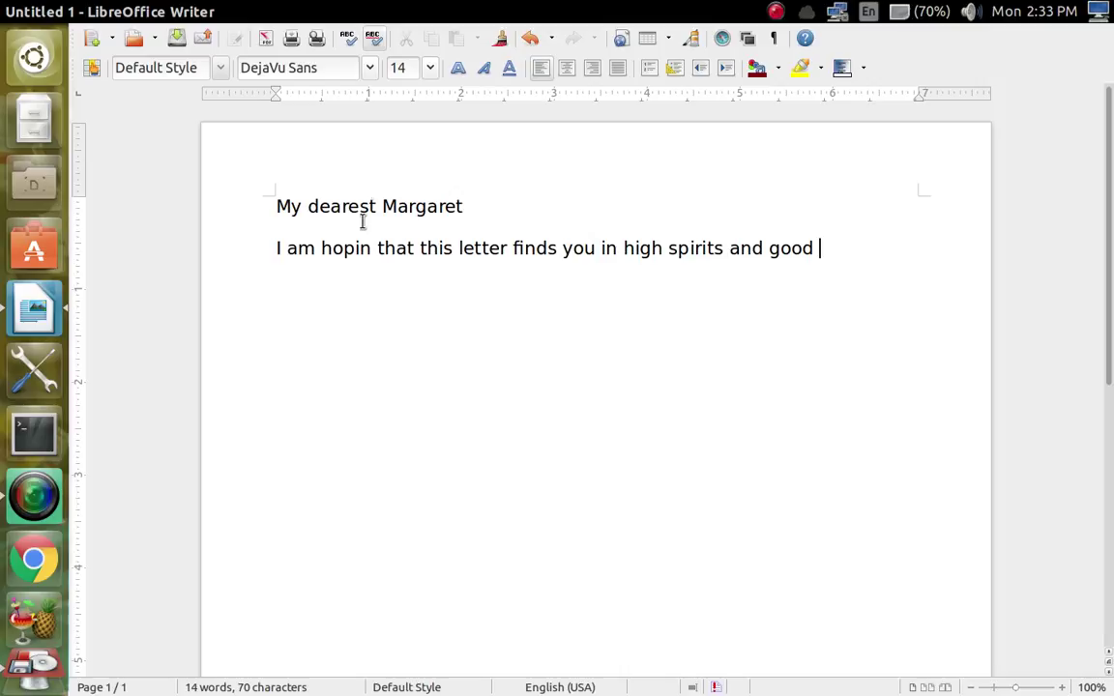
text(health)
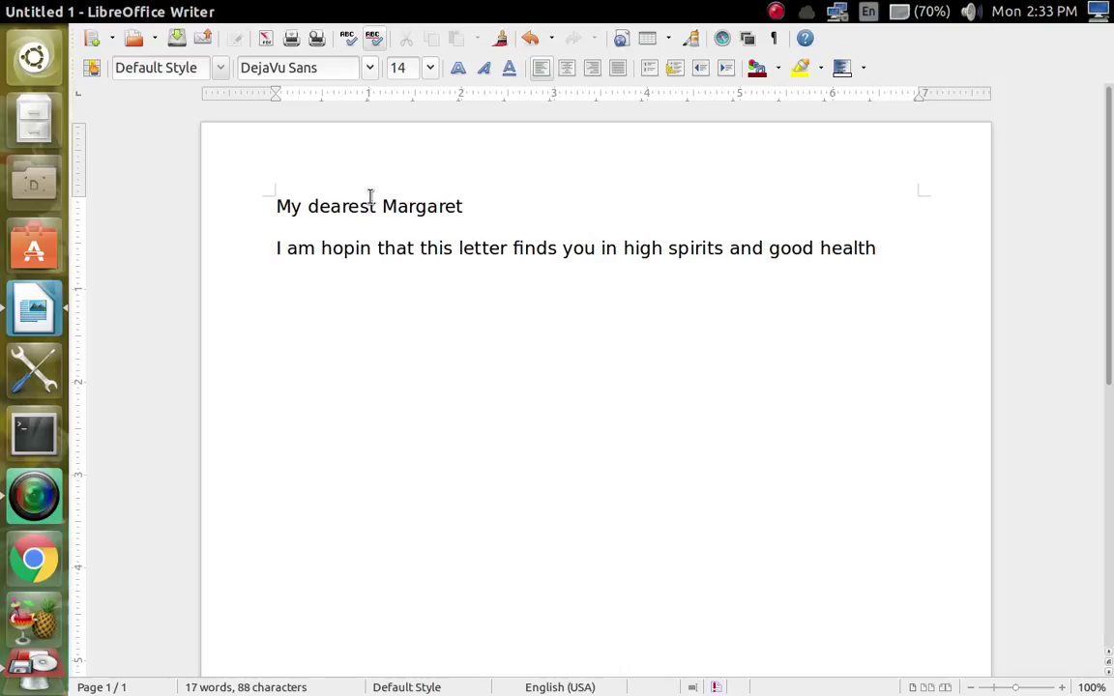
text(.)
right_click(425, 356)
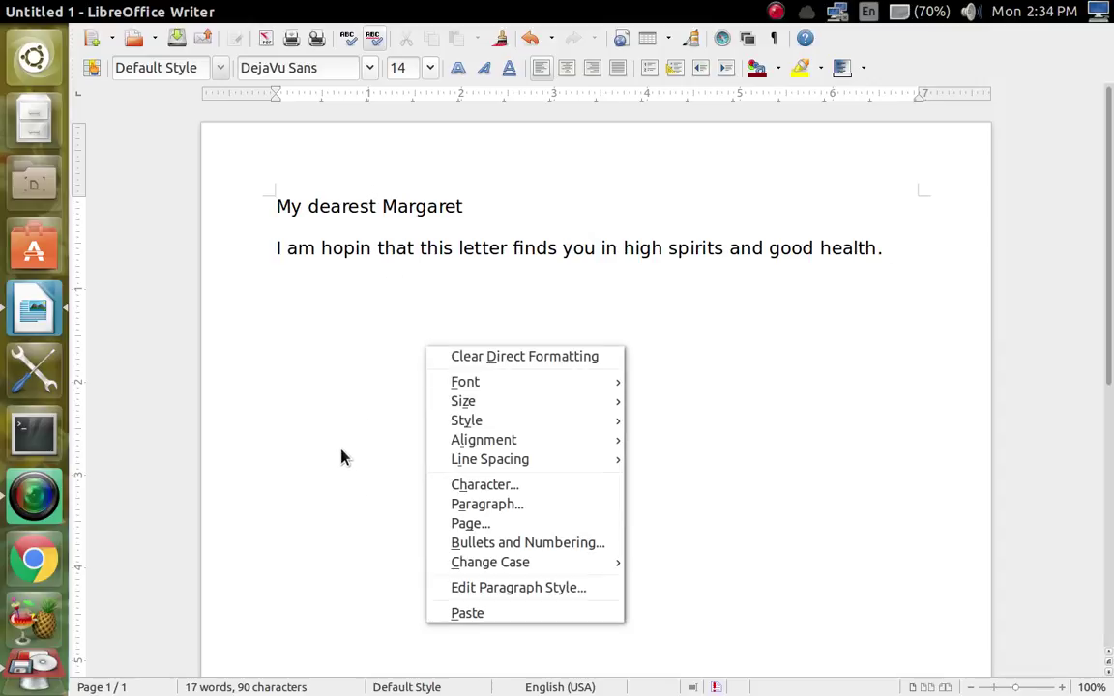
mouse_move(453, 381)
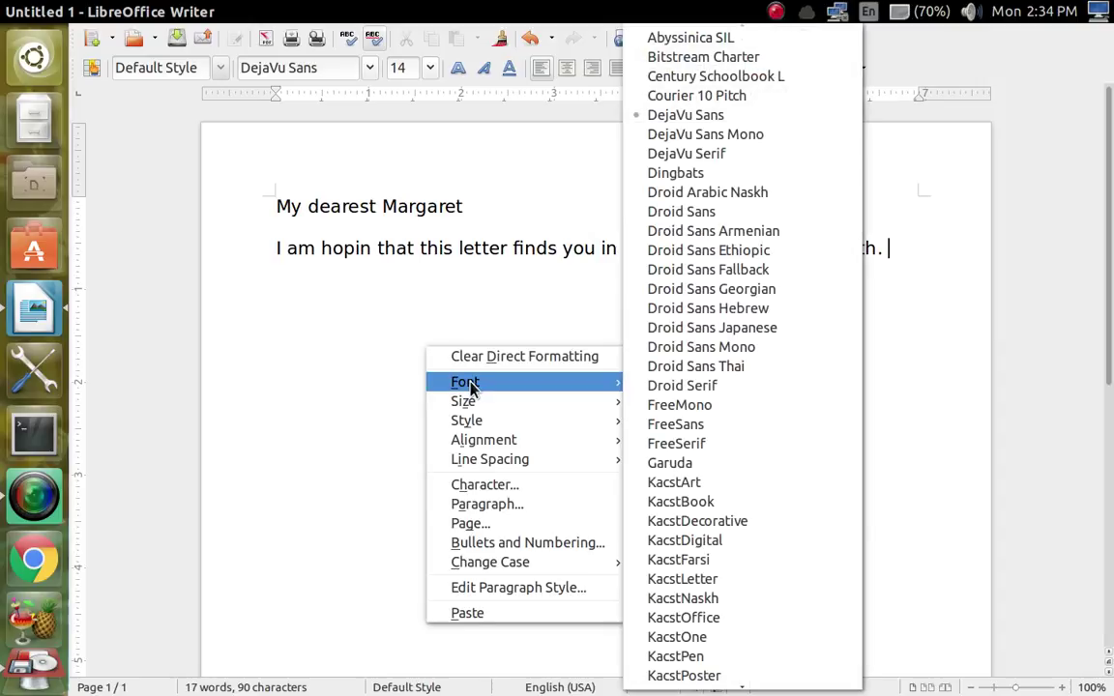
mouse_move(493, 425)
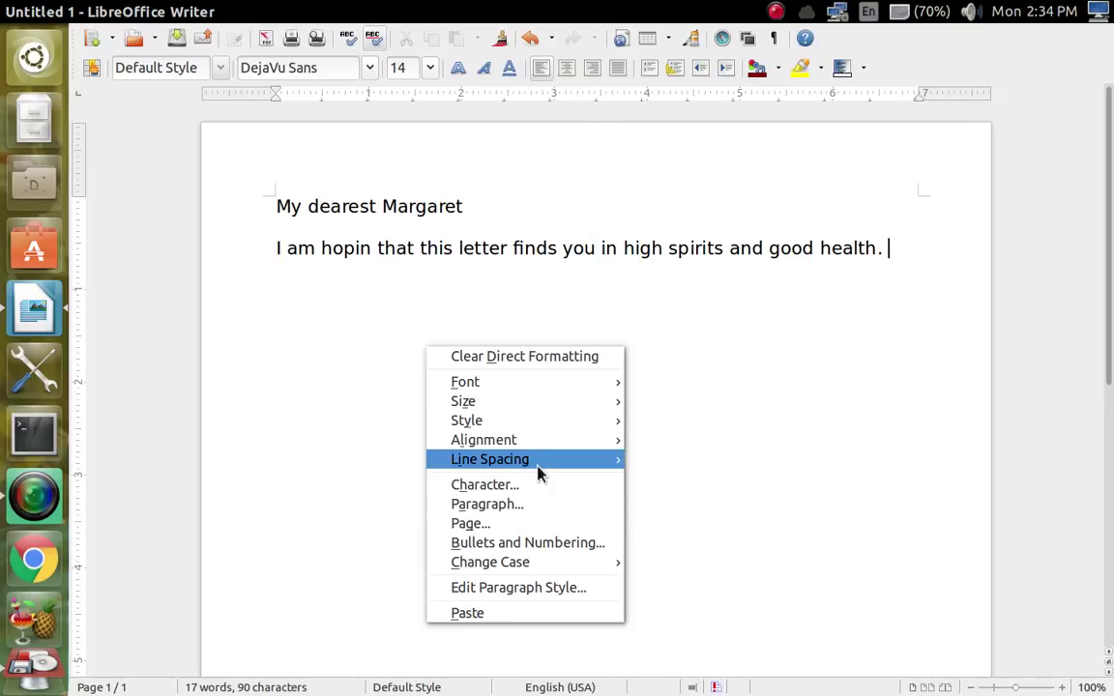
click(494, 529)
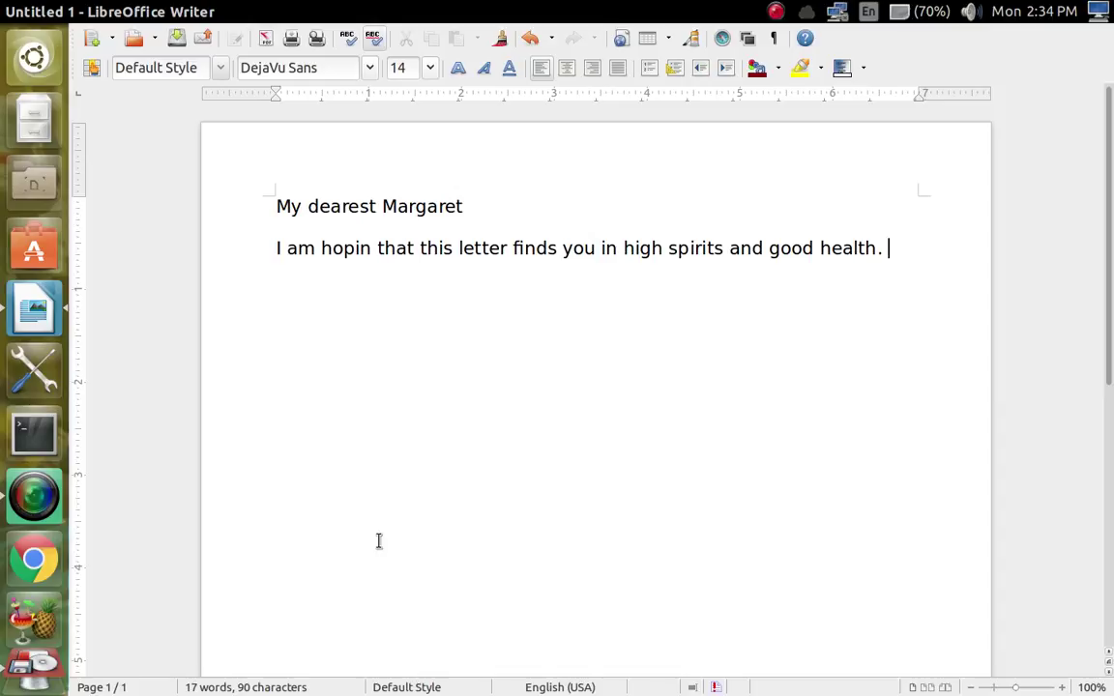
Save the letter as 'Letter to Margaret' with file type Text (.txt), keeping text format
key(ctrl+s)
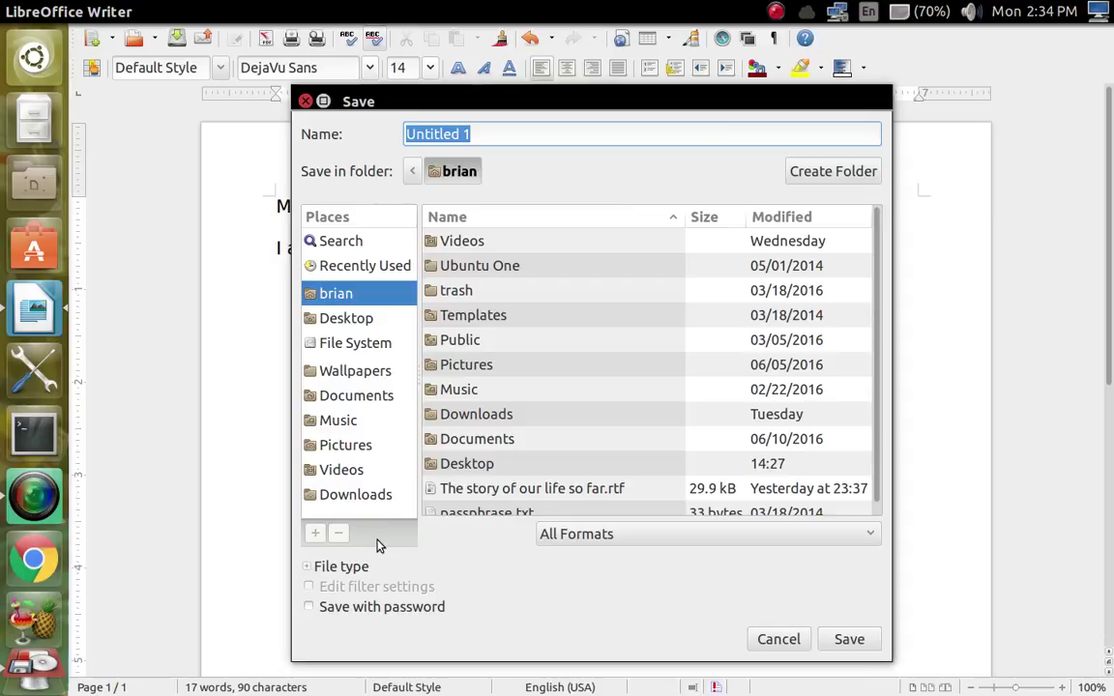
text(Lett)
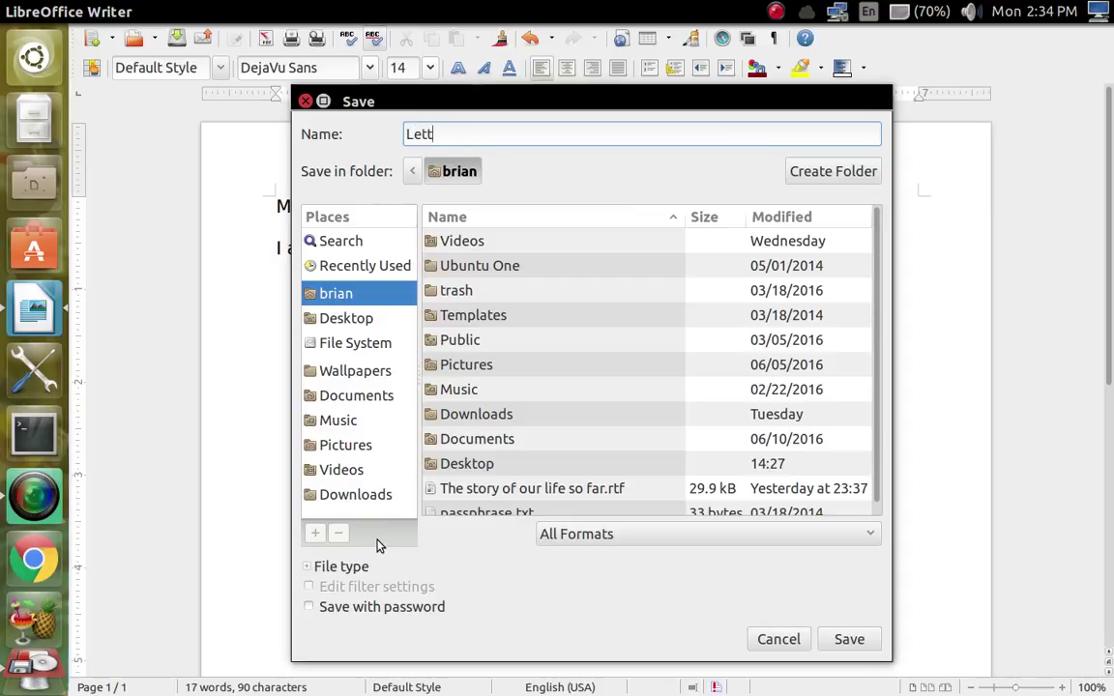
text(er to Margaret)
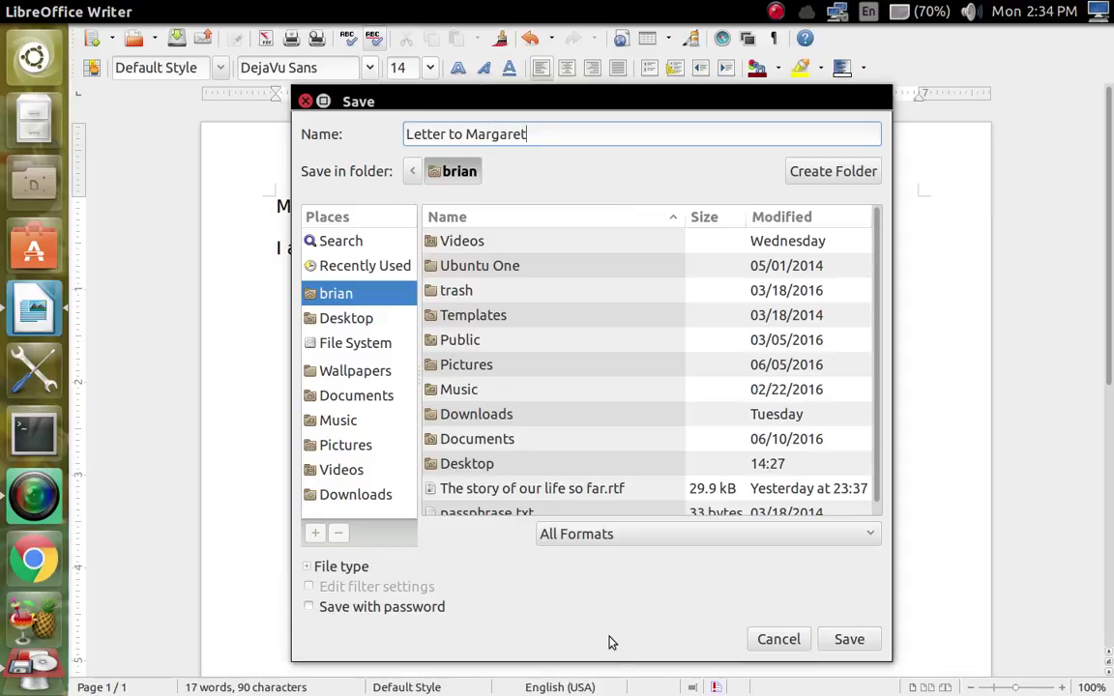
click(872, 534)
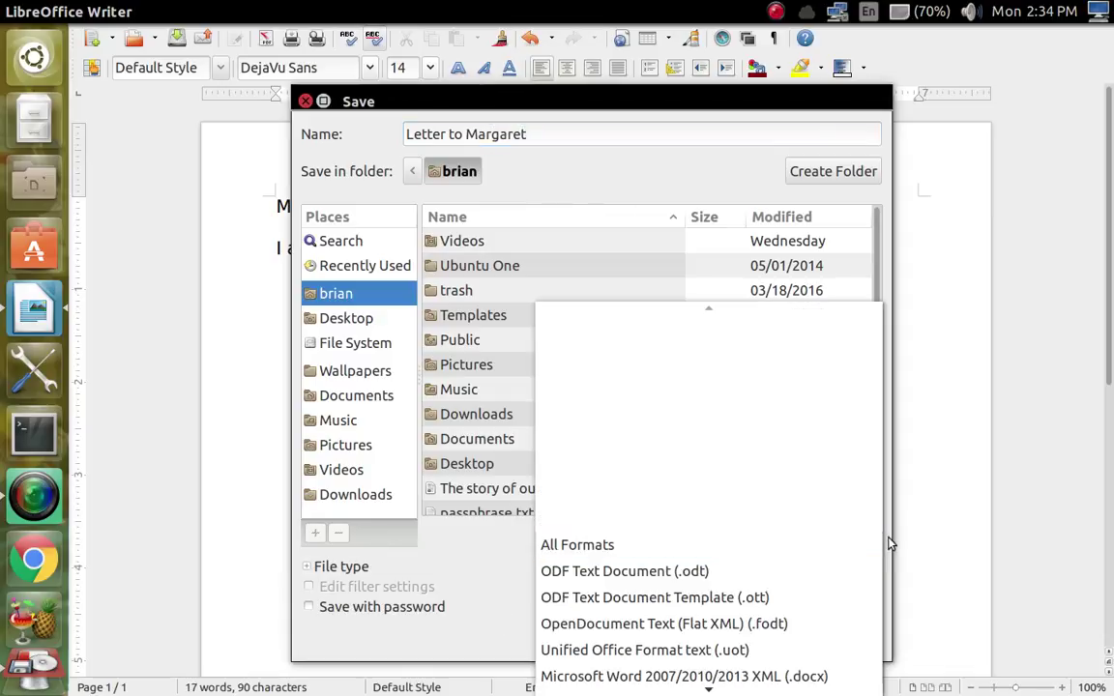
scroll(725, 577, down, 1)
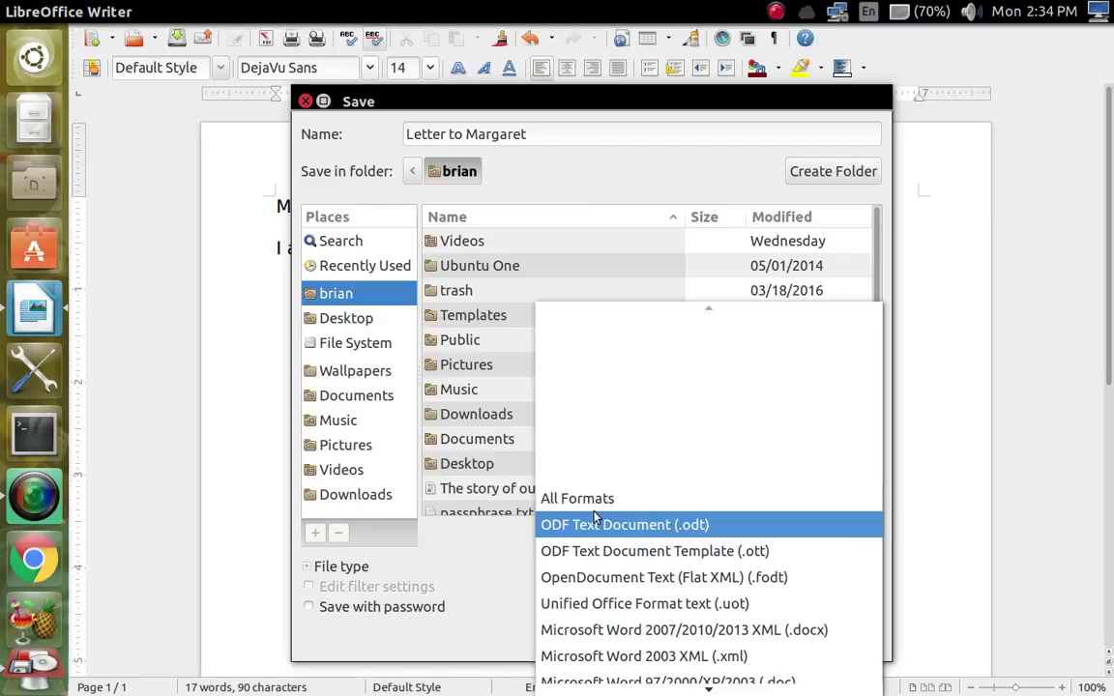
scroll(693, 537, down, 5)
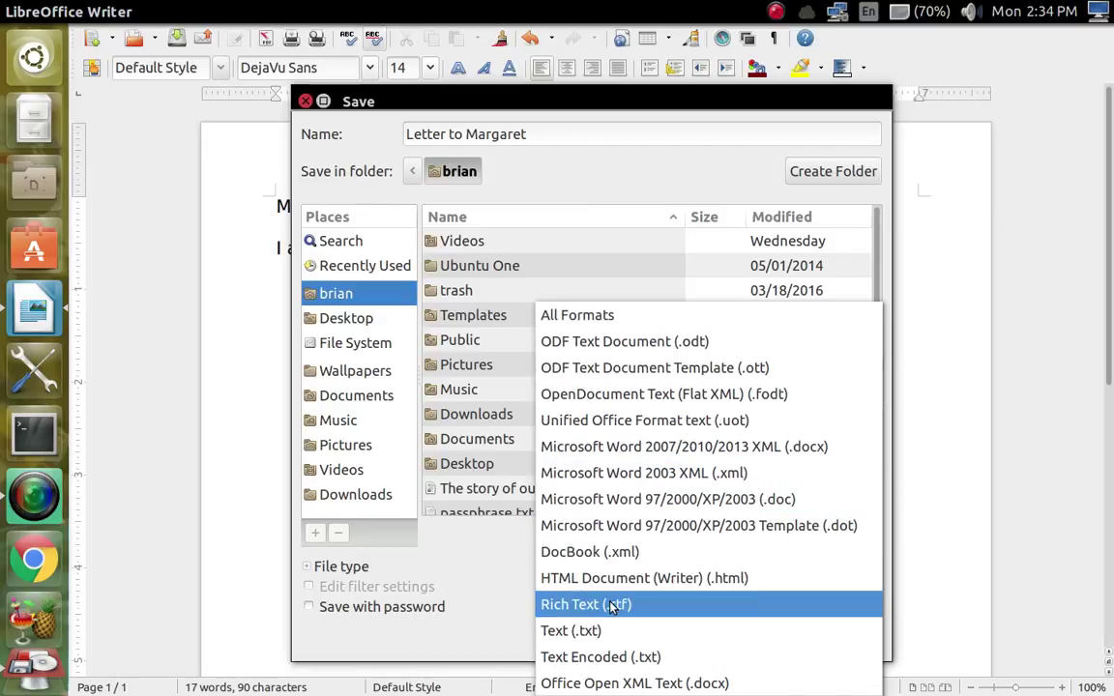
click(594, 643)
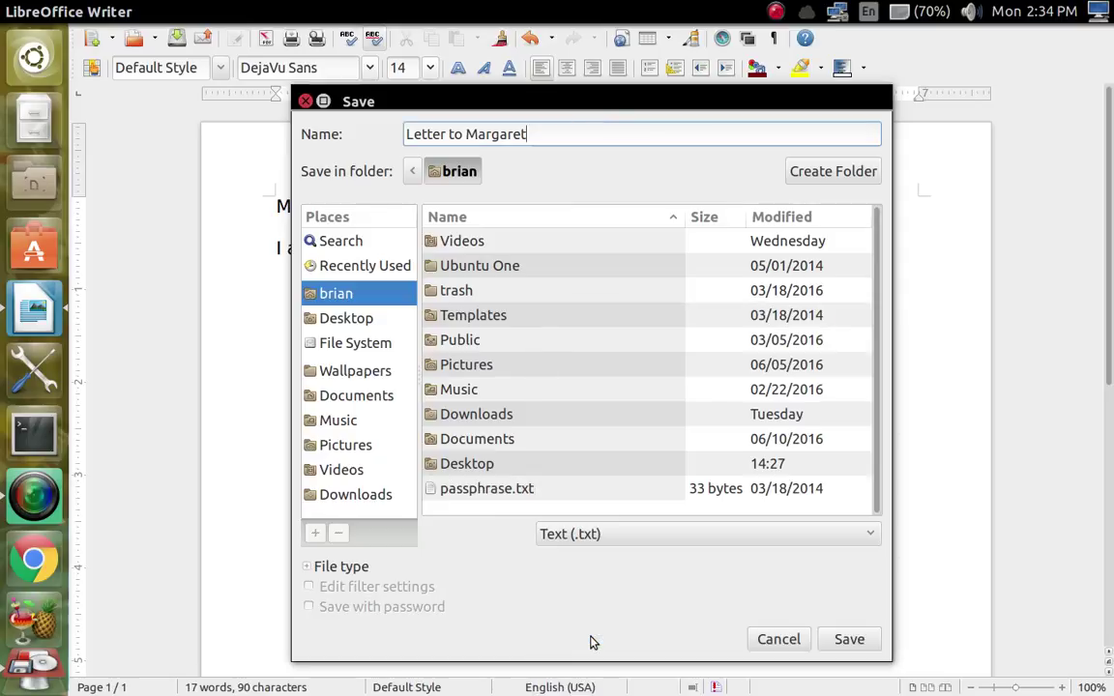
click(850, 640)
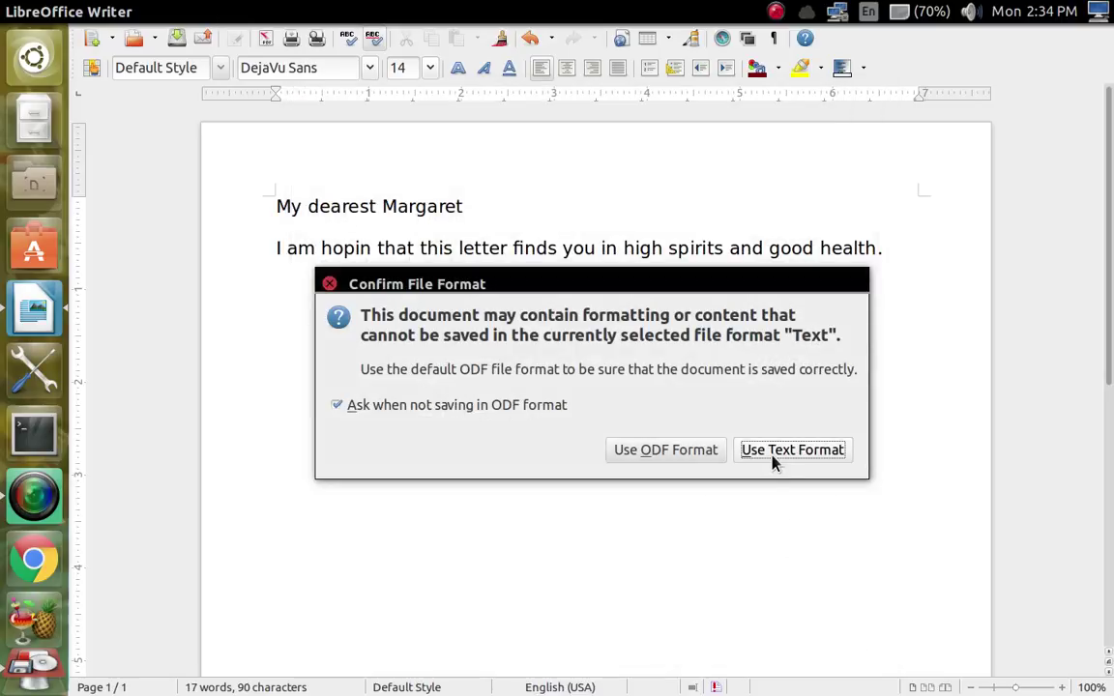
click(778, 451)
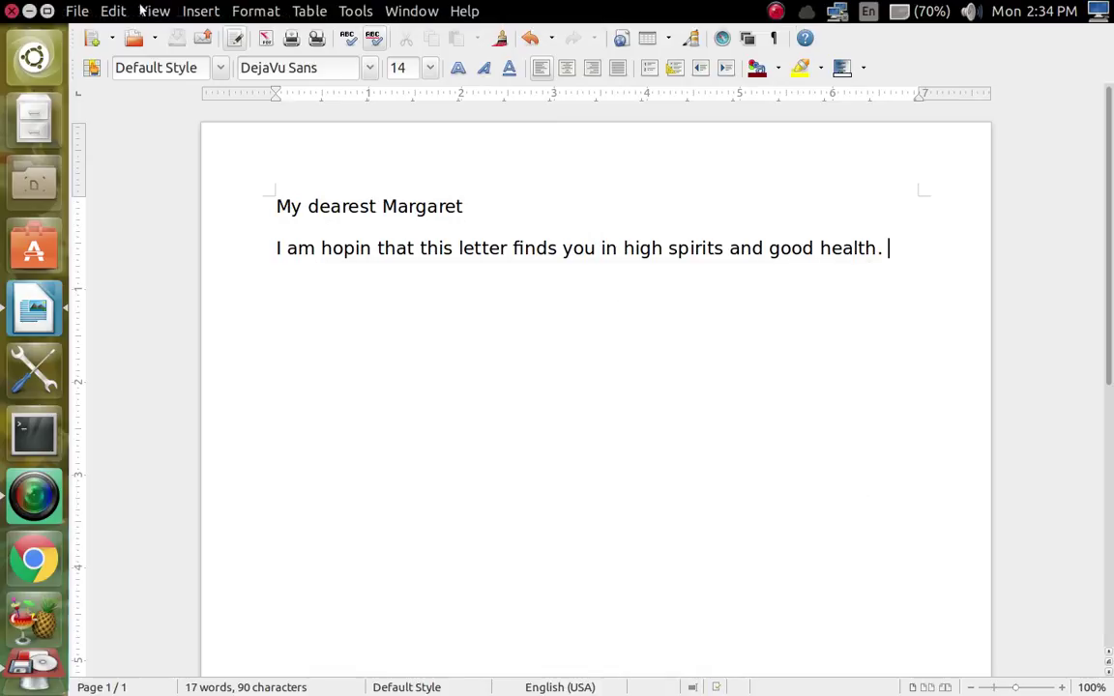
Close Writer, dismiss the update notice, minimize the recorder, and relaunch Writer blank
click(10, 11)
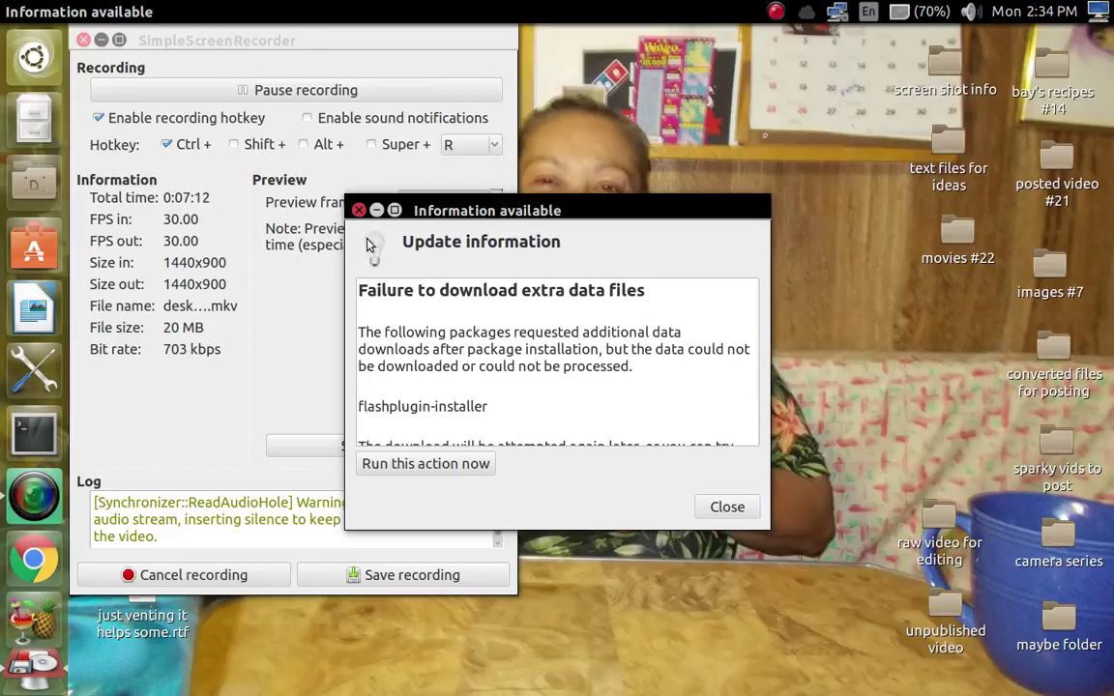
click(358, 210)
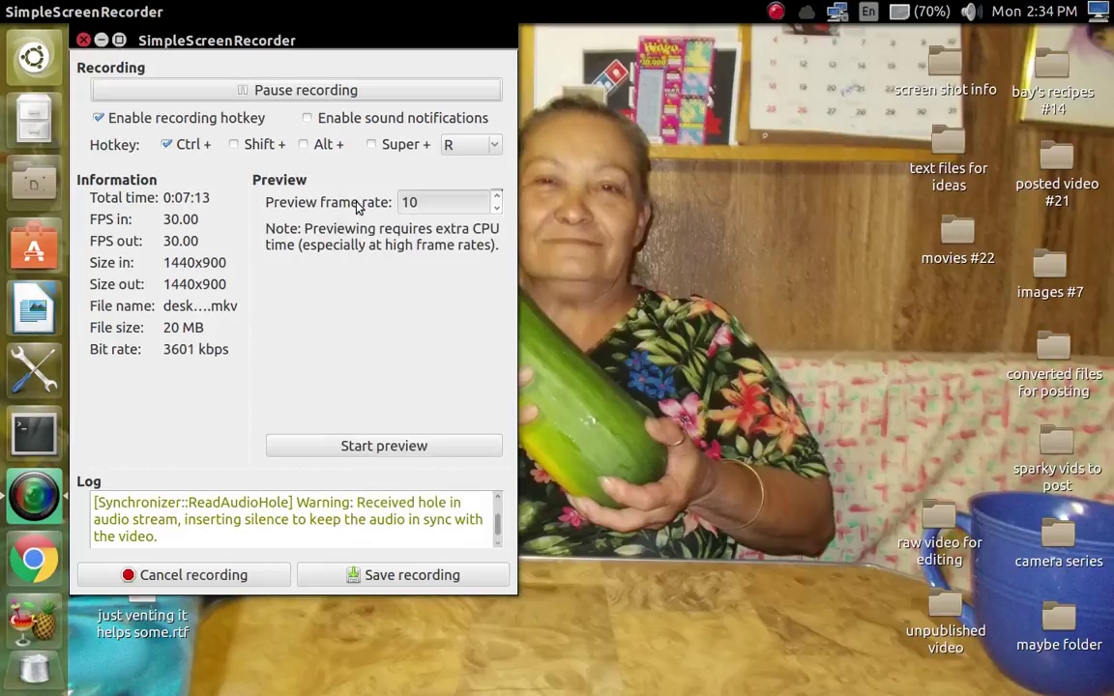
click(84, 40)
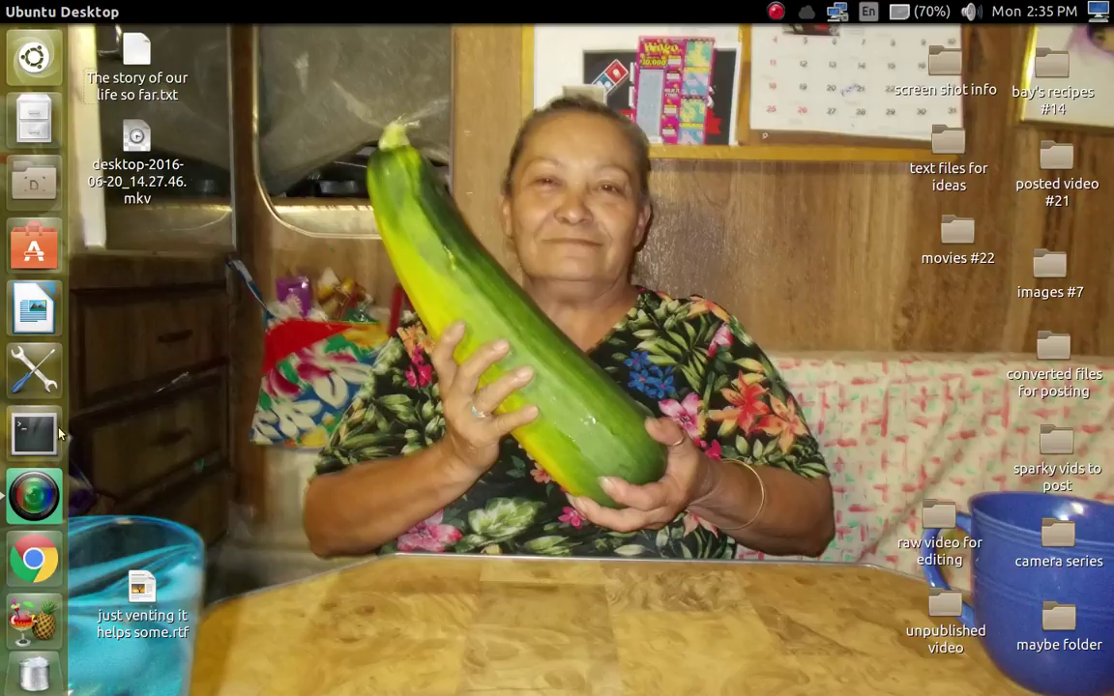
click(26, 309)
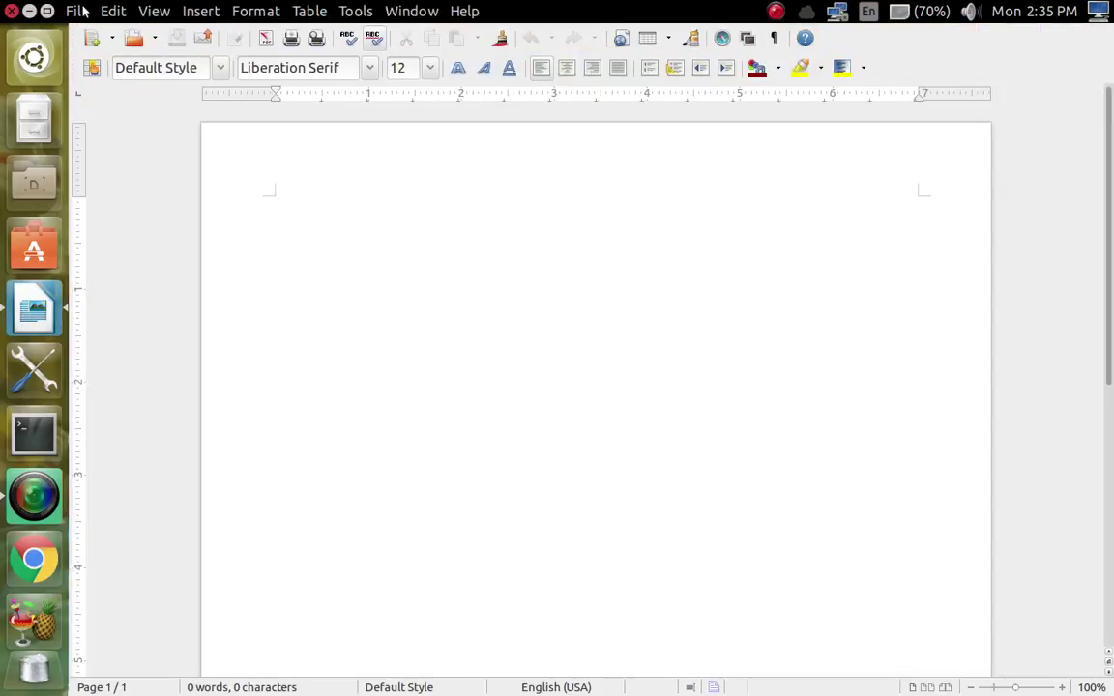
Reopen Letter to Margaret.txt from File > Recent Documents
click(78, 11)
mouse_move(118, 77)
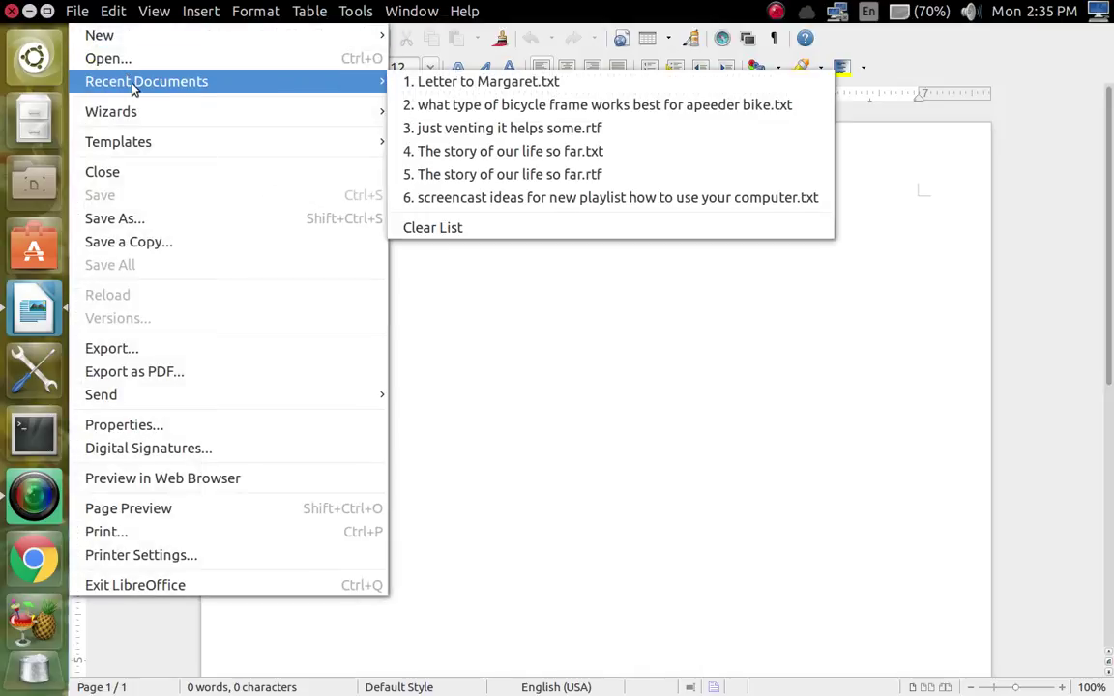
click(493, 85)
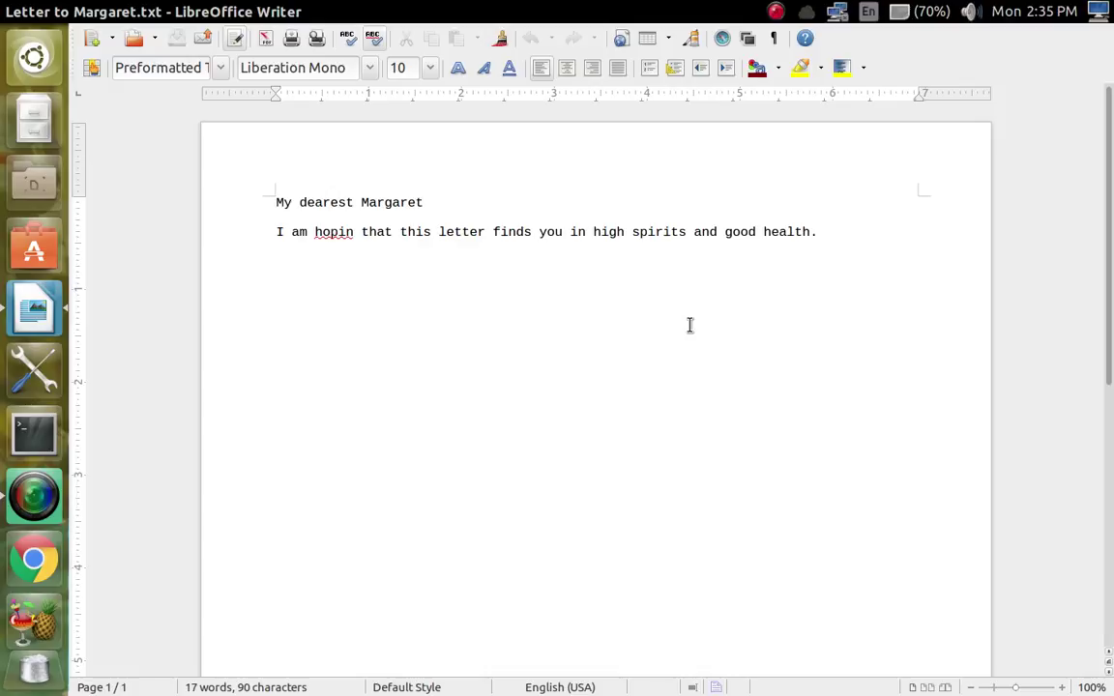
mouse_move(76, 17)
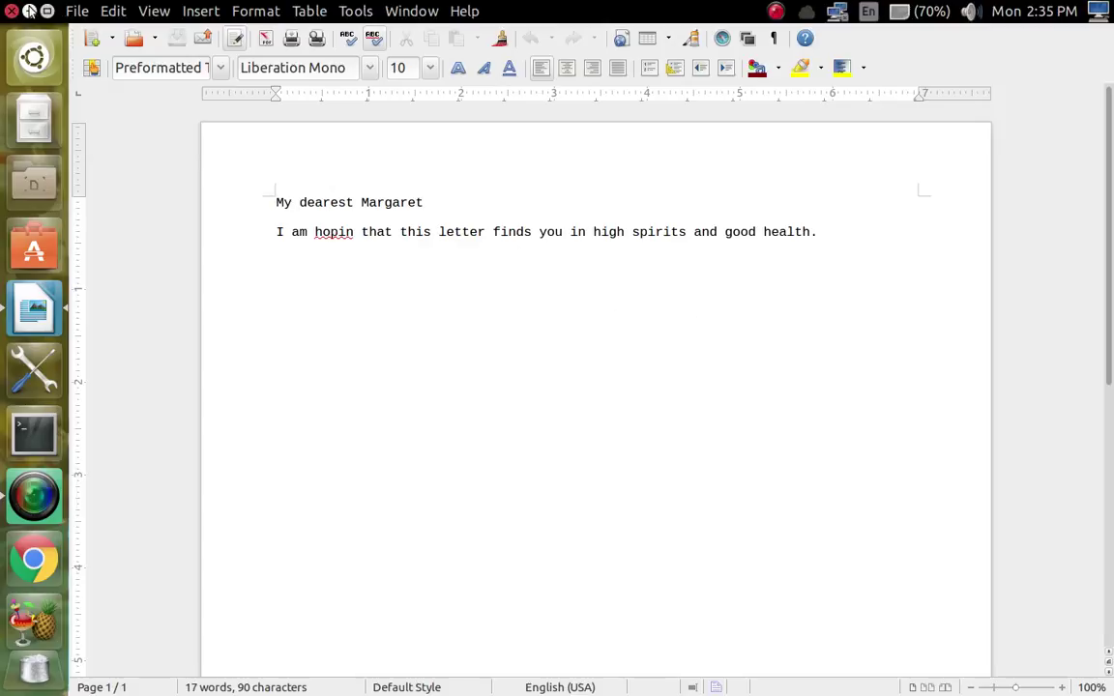
Use Save As to store Letter to Margaret.txt on the Desktop, keeping the plain text format
click(77, 12)
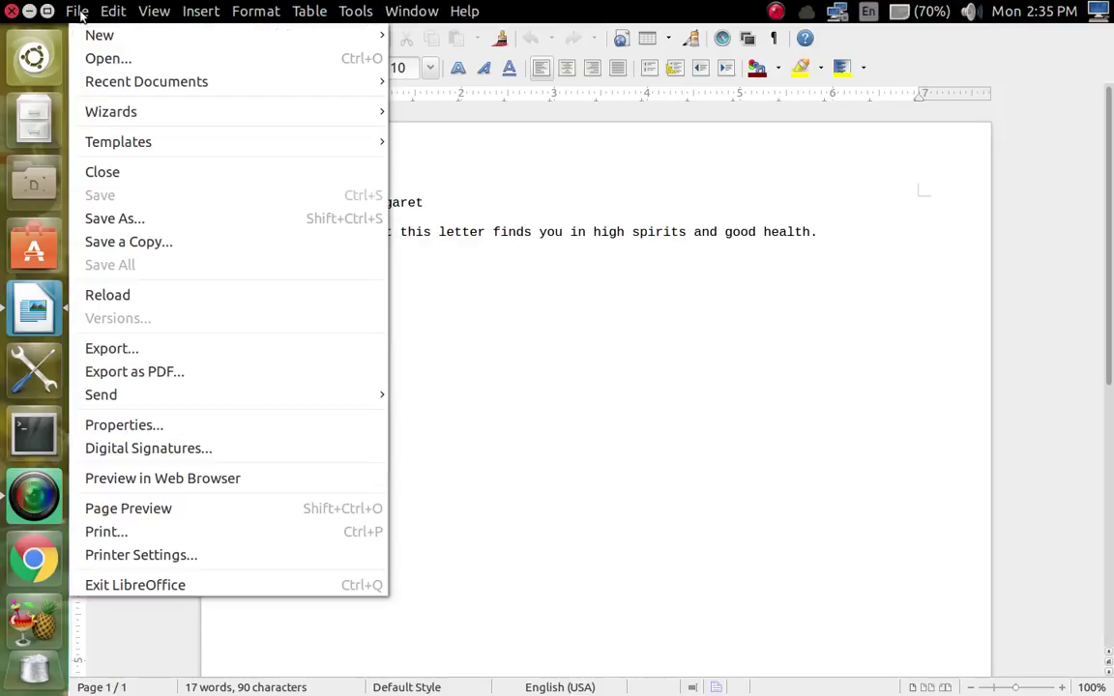
click(169, 220)
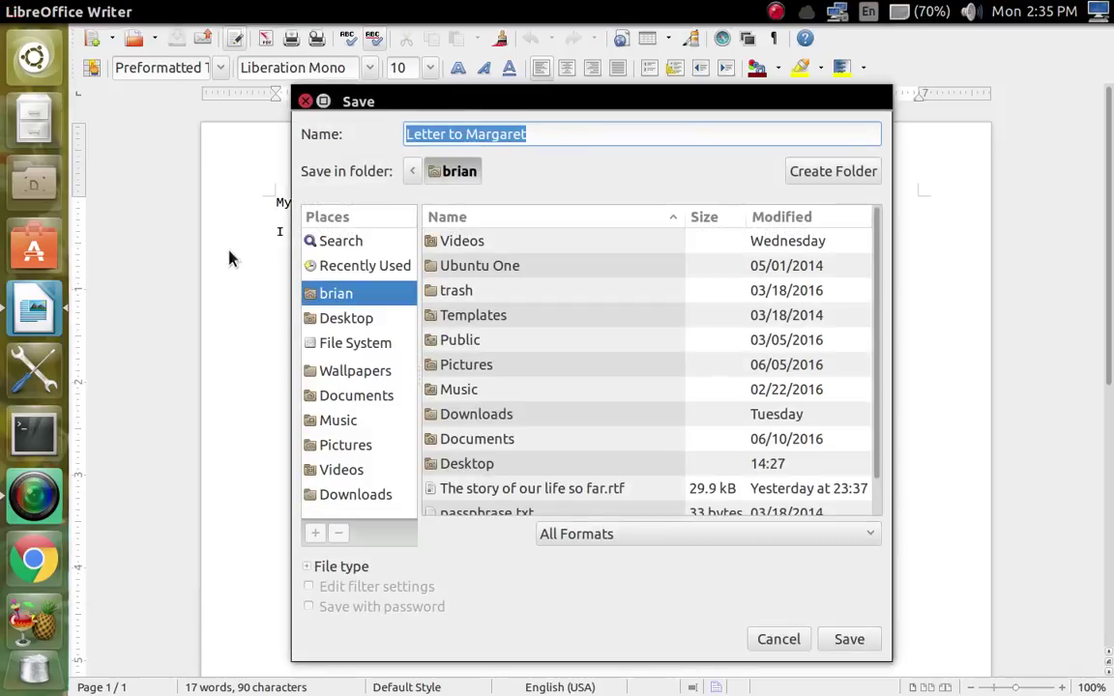
click(366, 323)
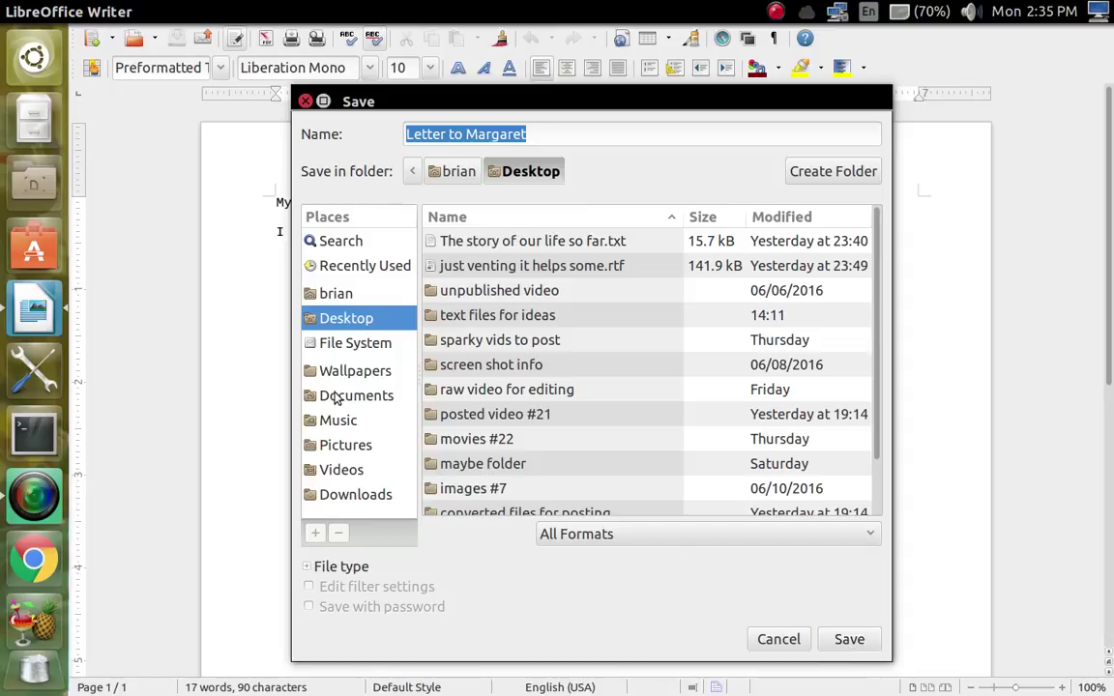
click(353, 344)
click(336, 373)
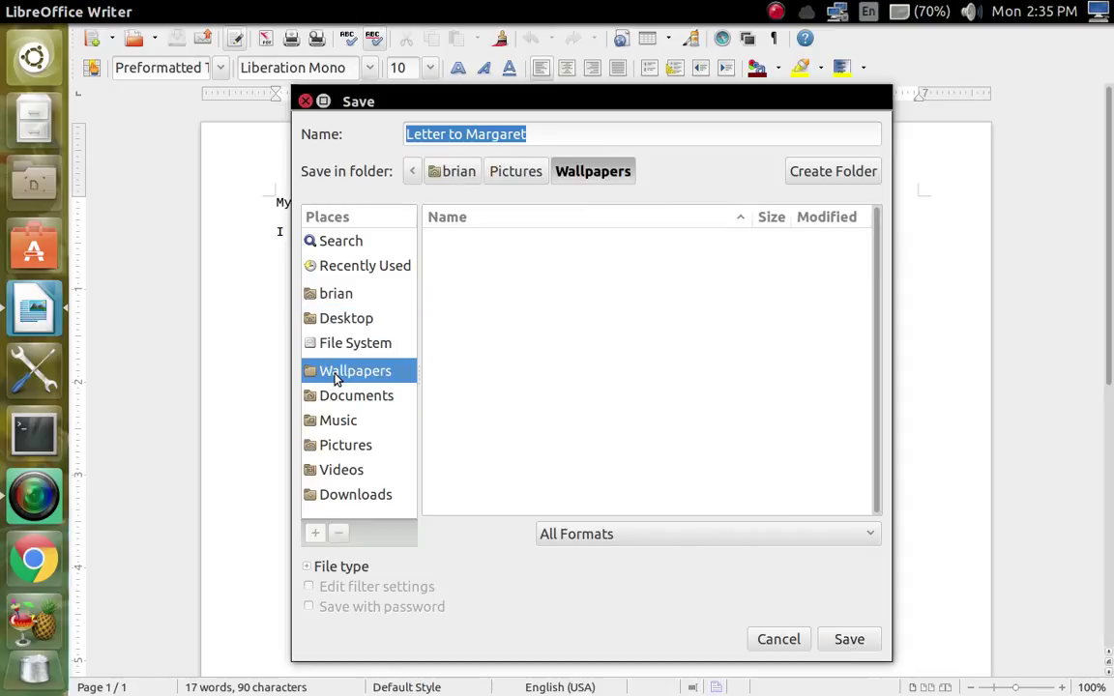
click(345, 397)
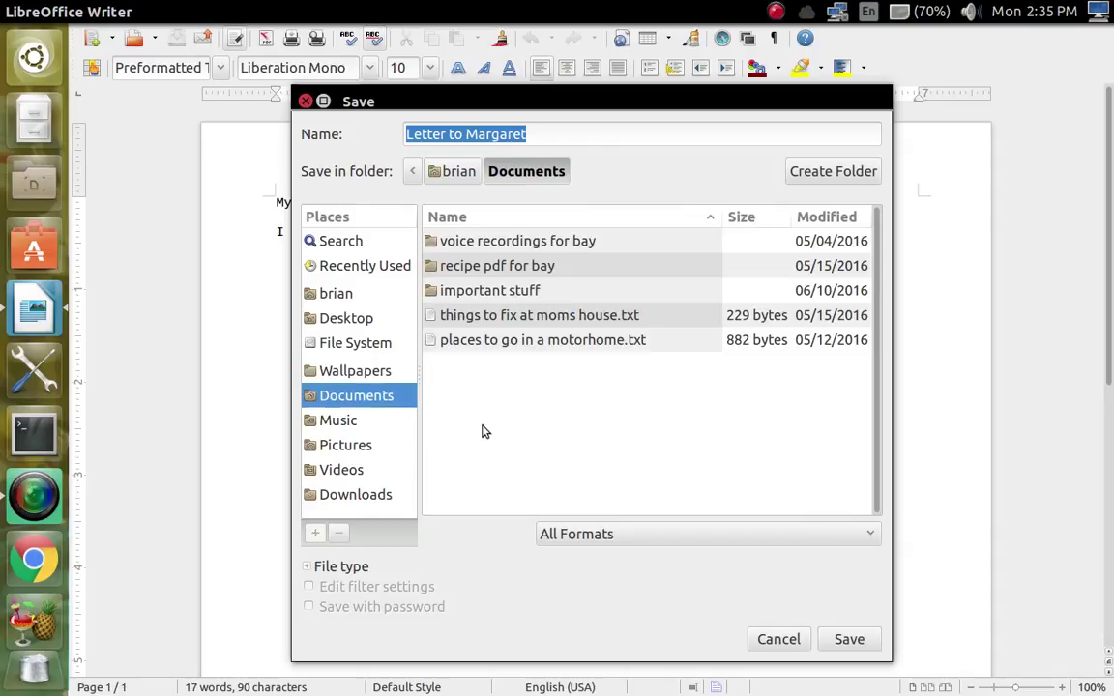
click(348, 322)
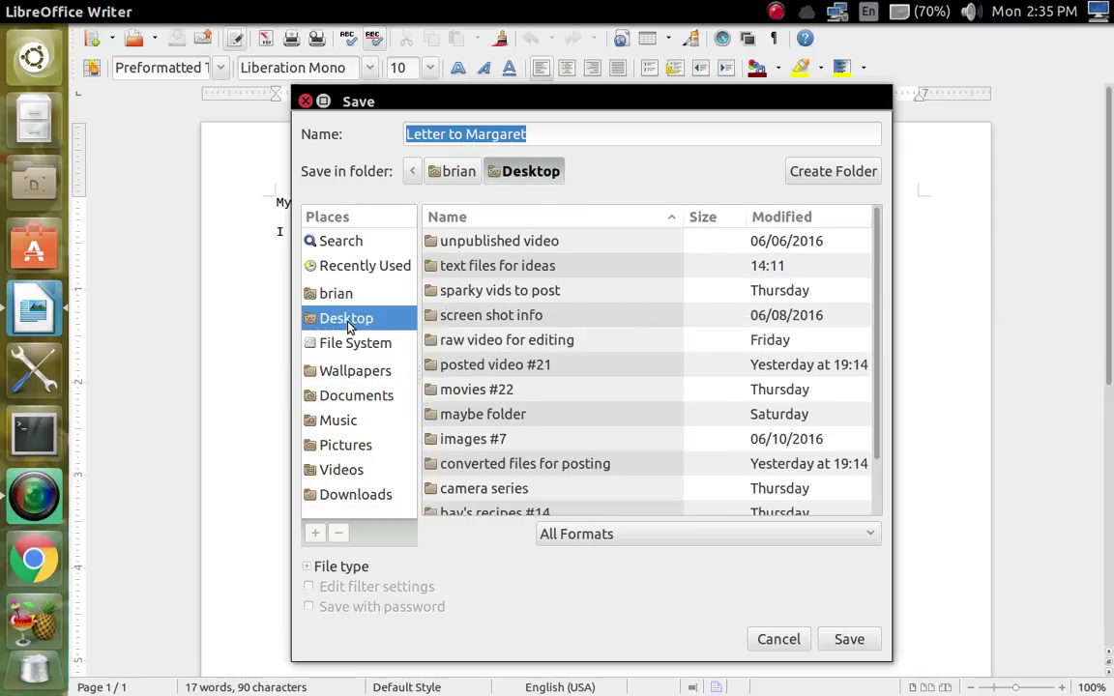
click(849, 640)
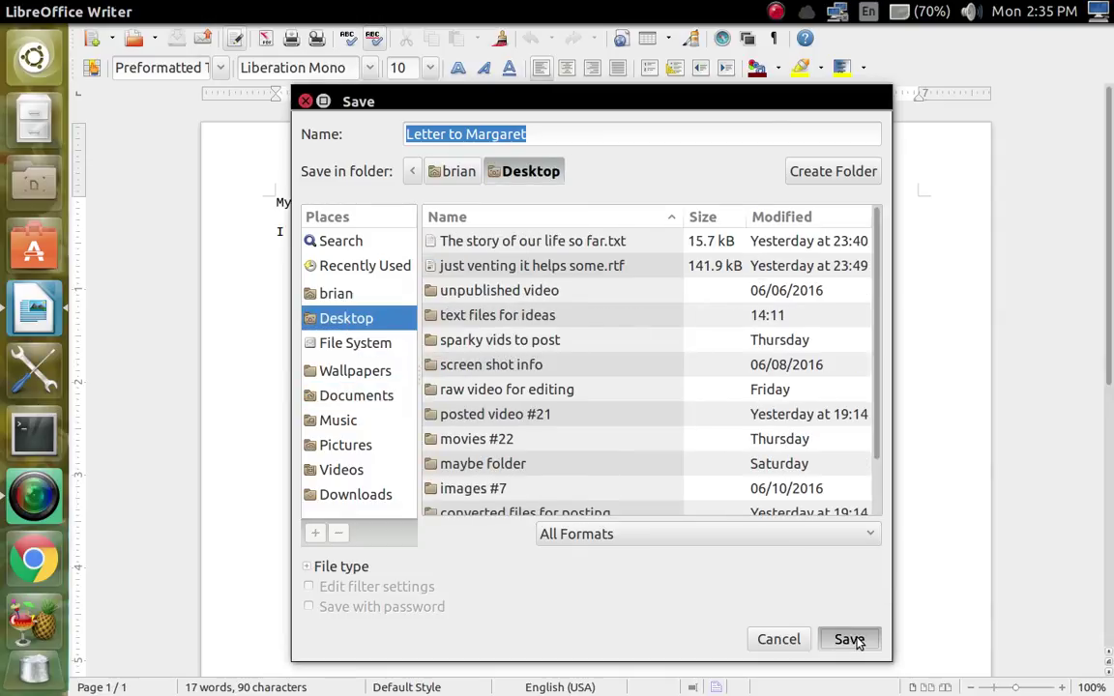
click(780, 450)
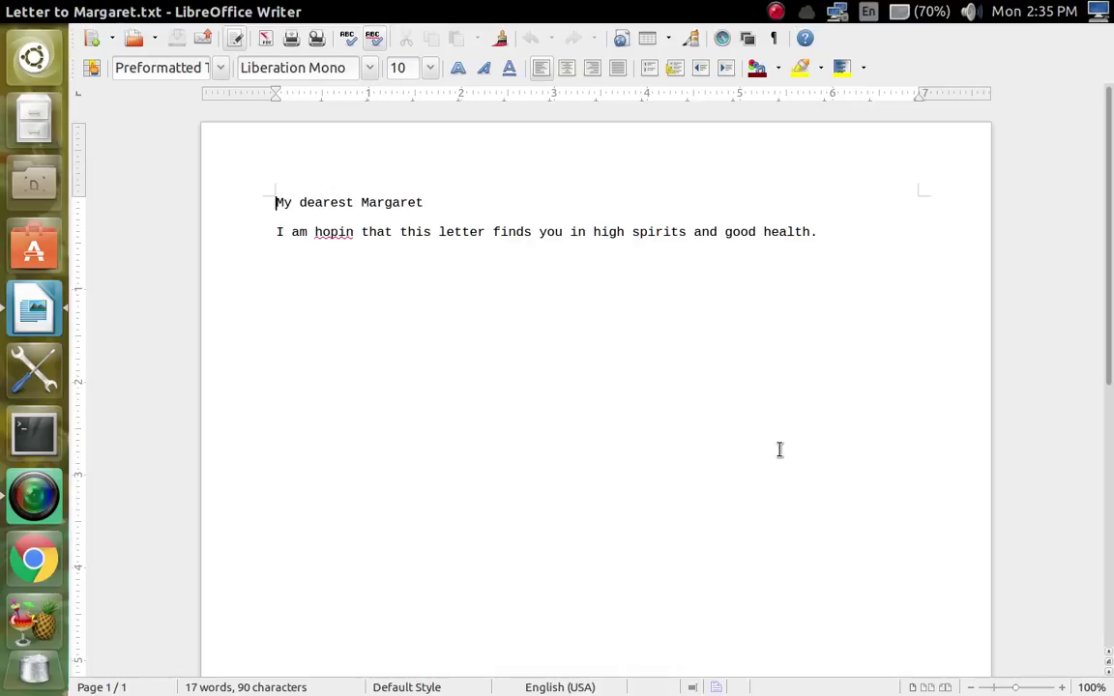
Close the Letter to Margaret window and start a new blank Writer document from the launcher
click(12, 10)
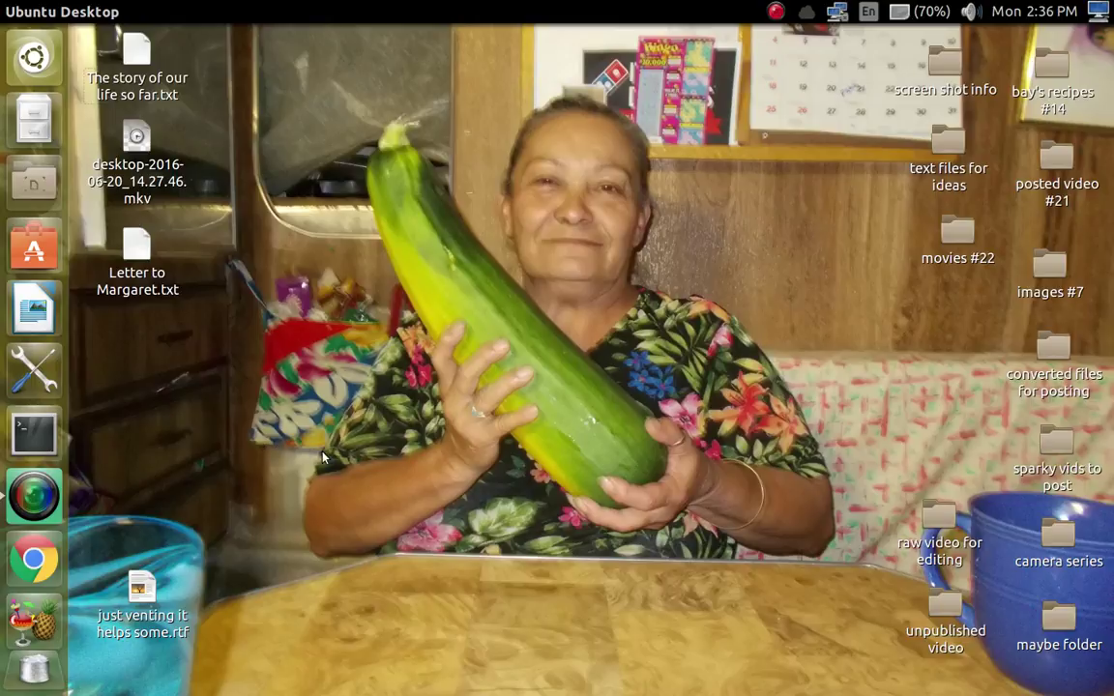
click(36, 308)
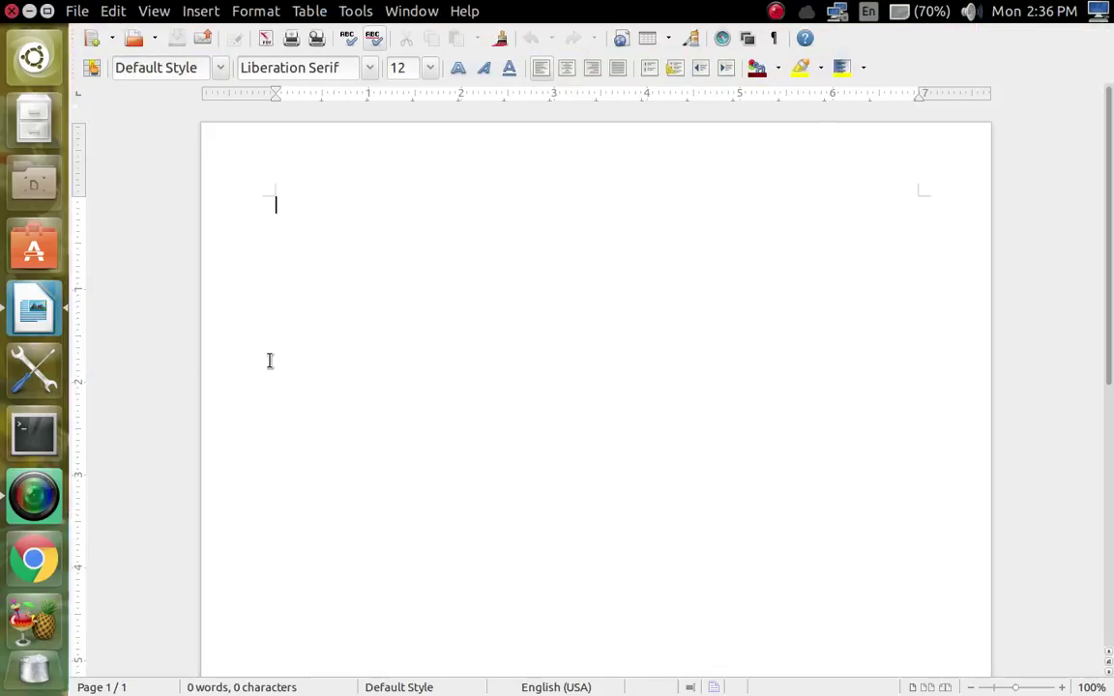